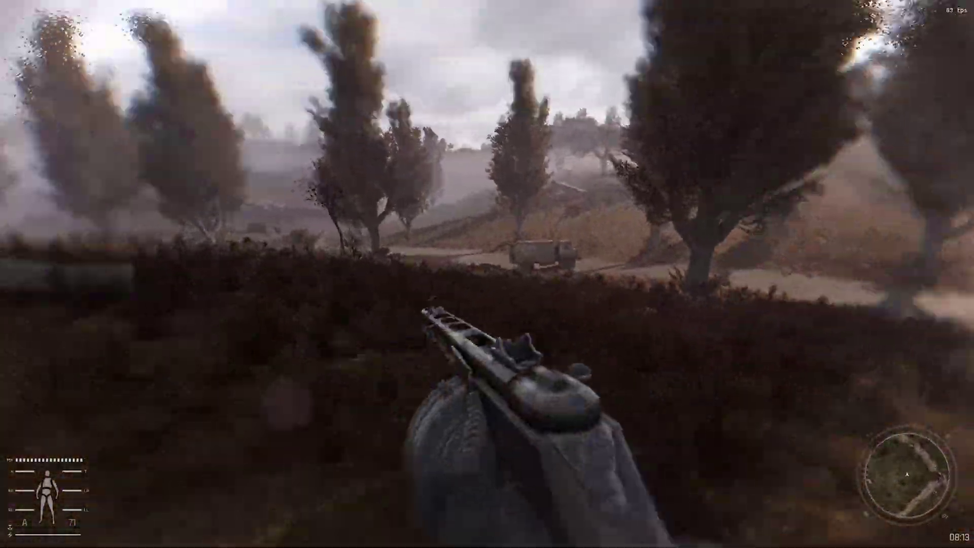
Aim down the sights toward the road several times and fire at the enemy.
right_click(487, 275)
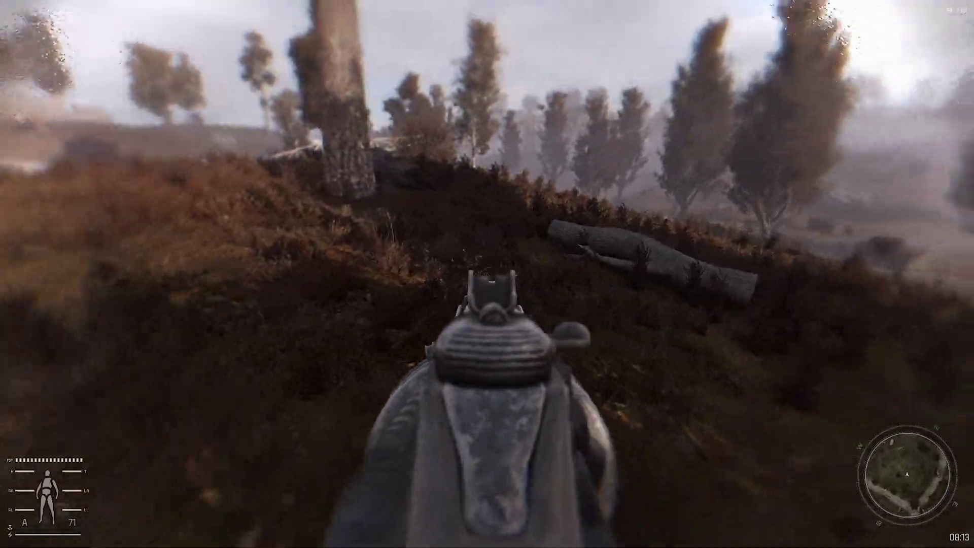
right_click(487, 274)
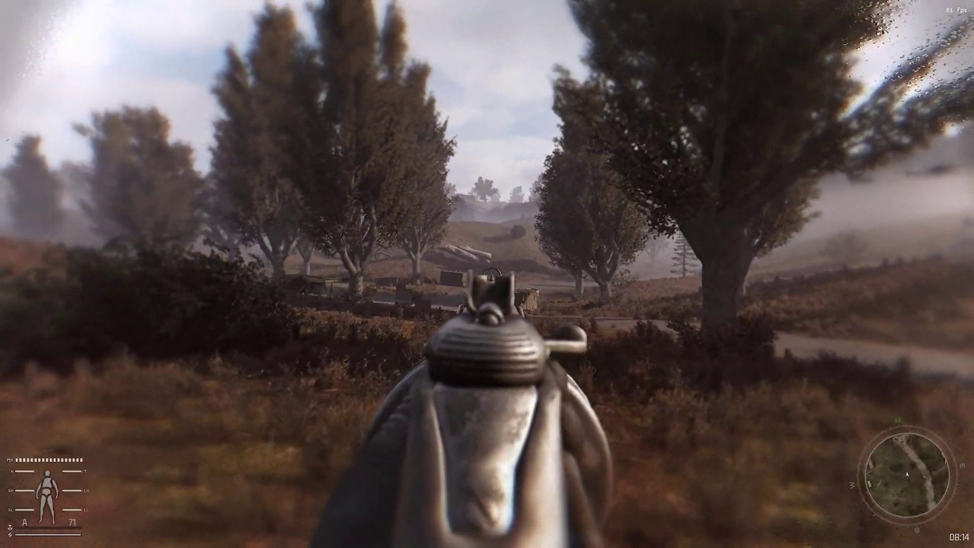
right_click(488, 274)
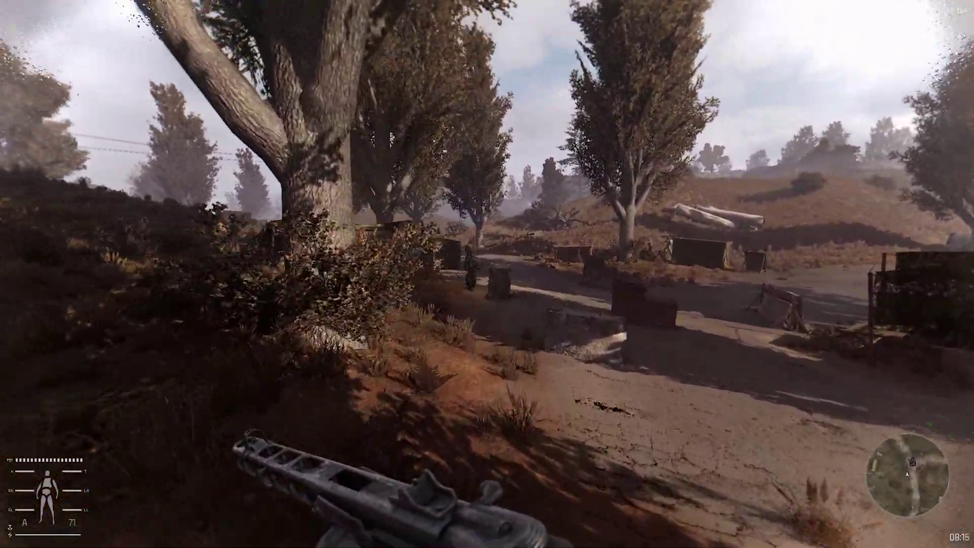
right_click(487, 274)
right_click(487, 274)
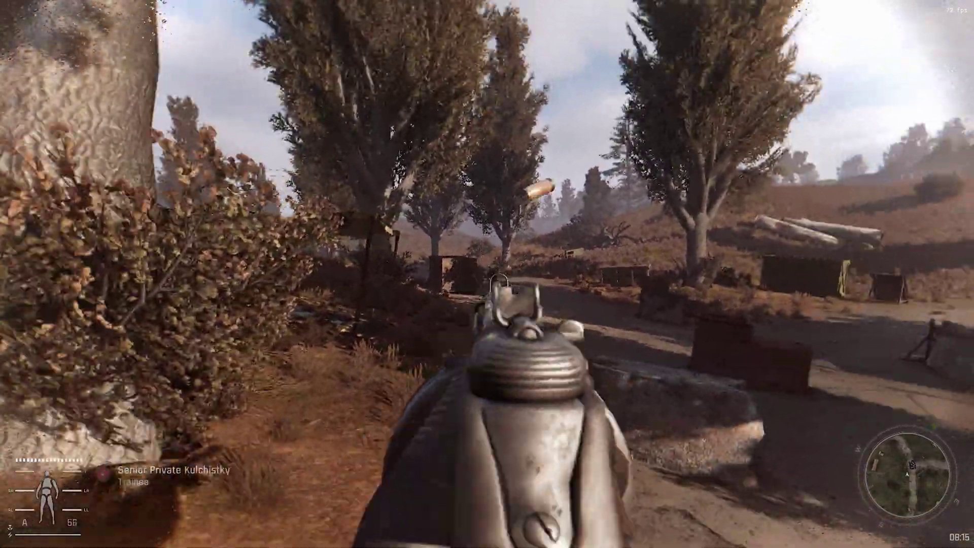
right_click(487, 274)
left_click(487, 274)
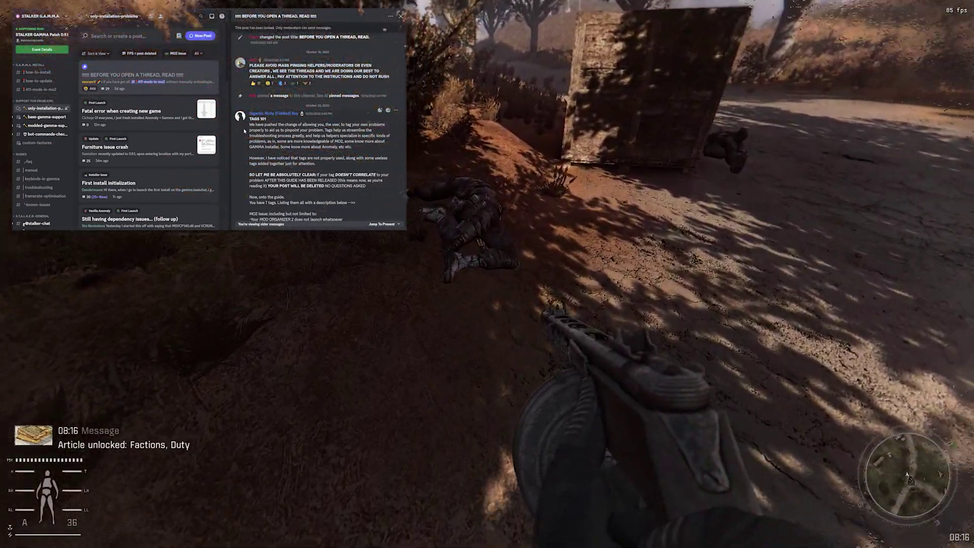
Search the fallen soldier's body twice and dismiss the Discord overlay.
key("f")
key("Escape")
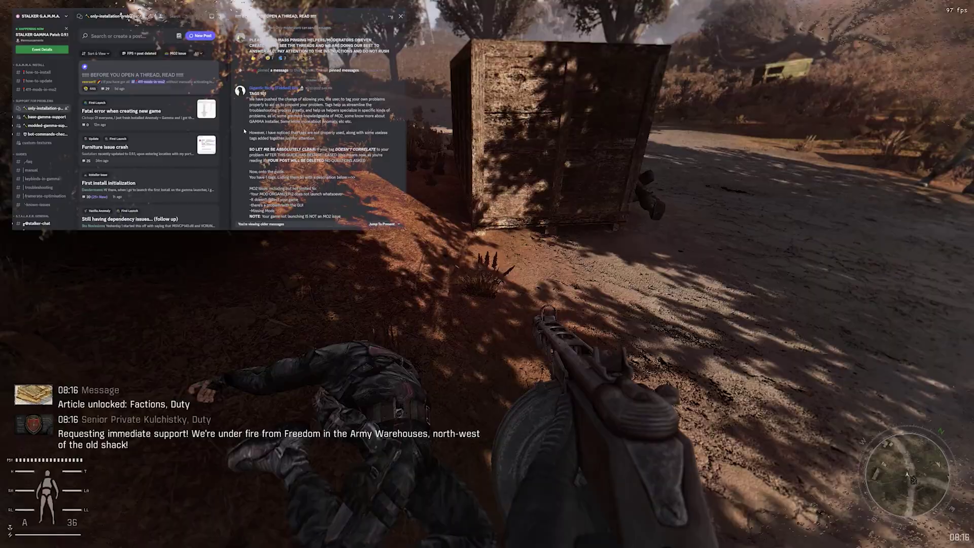
scroll(158, 141, "down", 1)
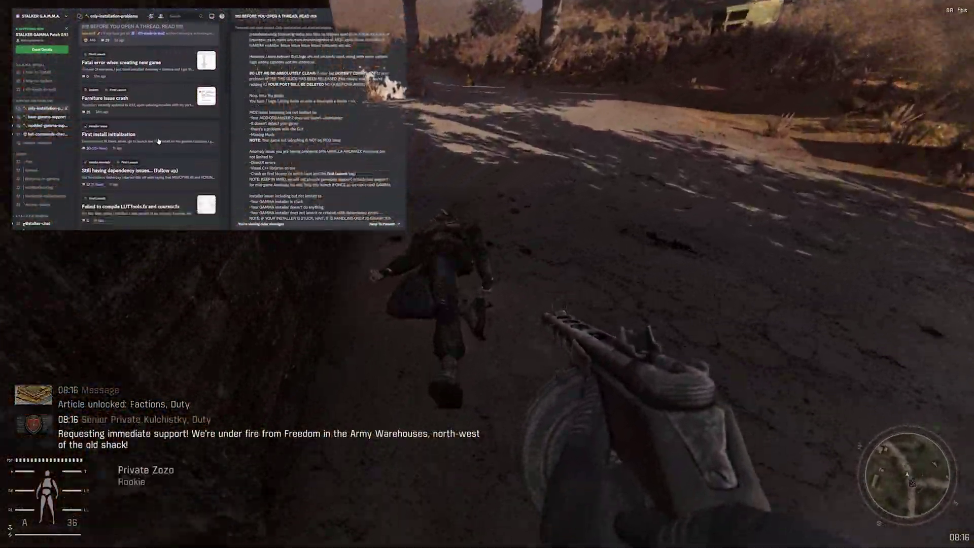
scroll(158, 138, "down", 1)
key("f")
key("Escape")
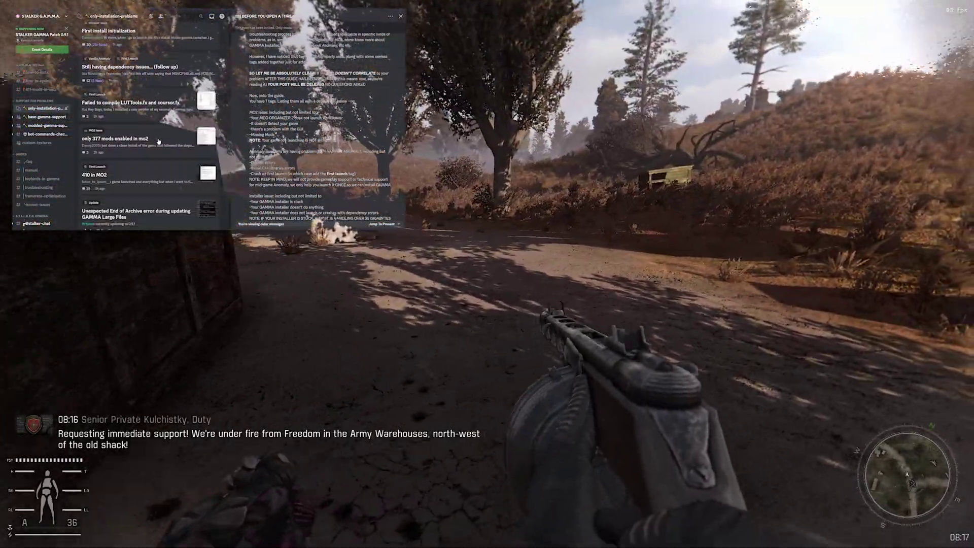
key("w")
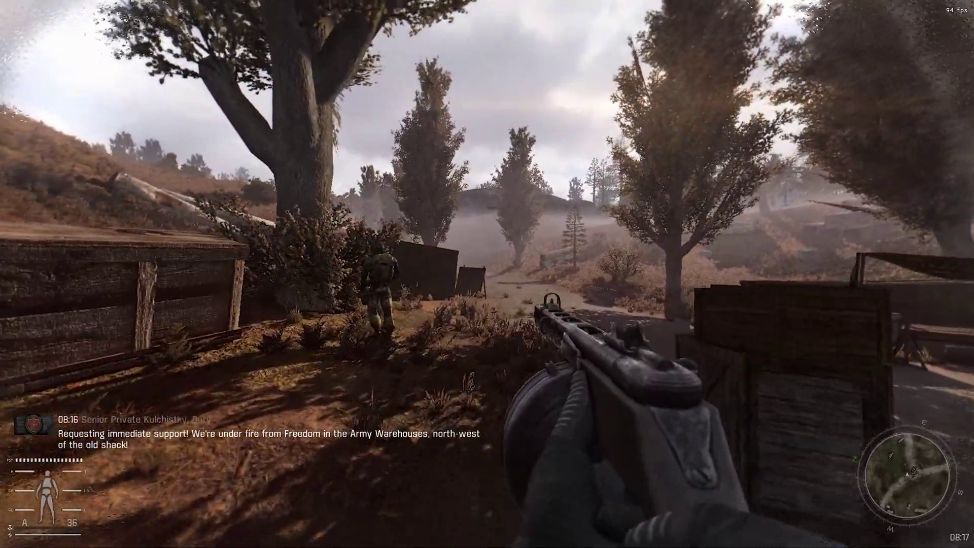
Walk toward the soldier by the tree, check the inventory, then sprint down the dirt road.
key("w")
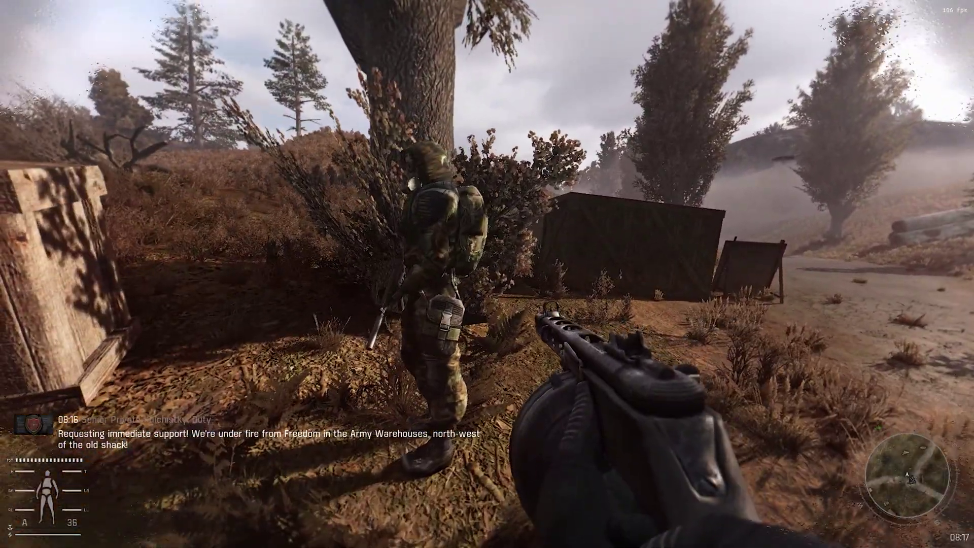
key("w")
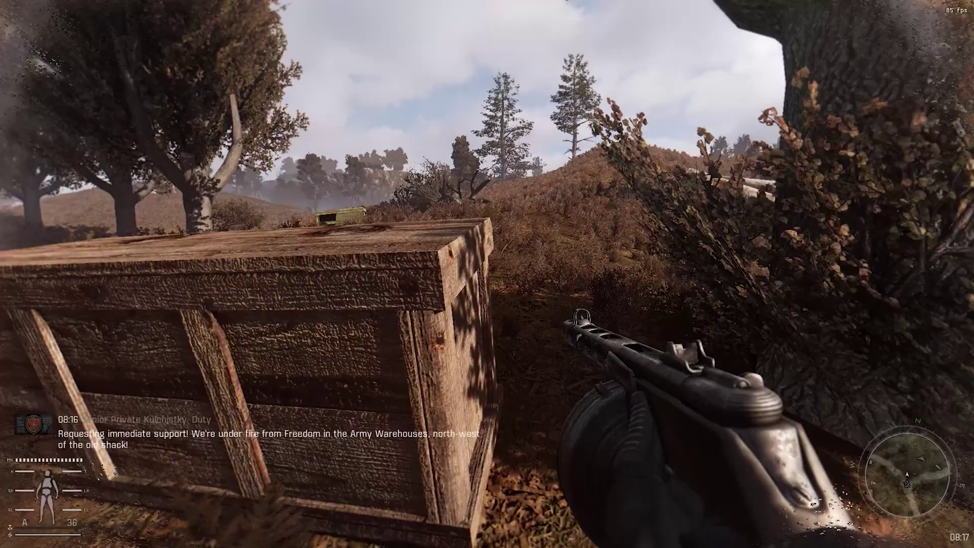
key("w")
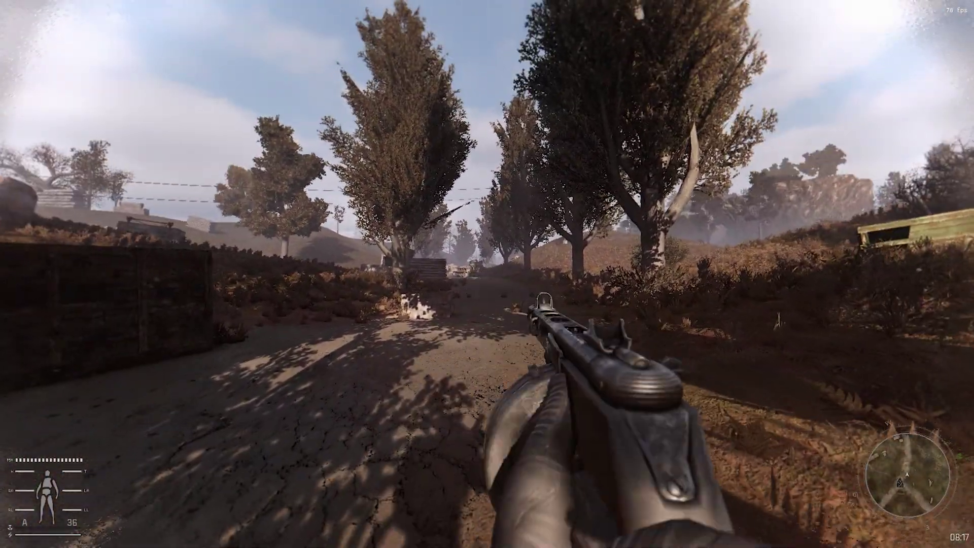
key("i")
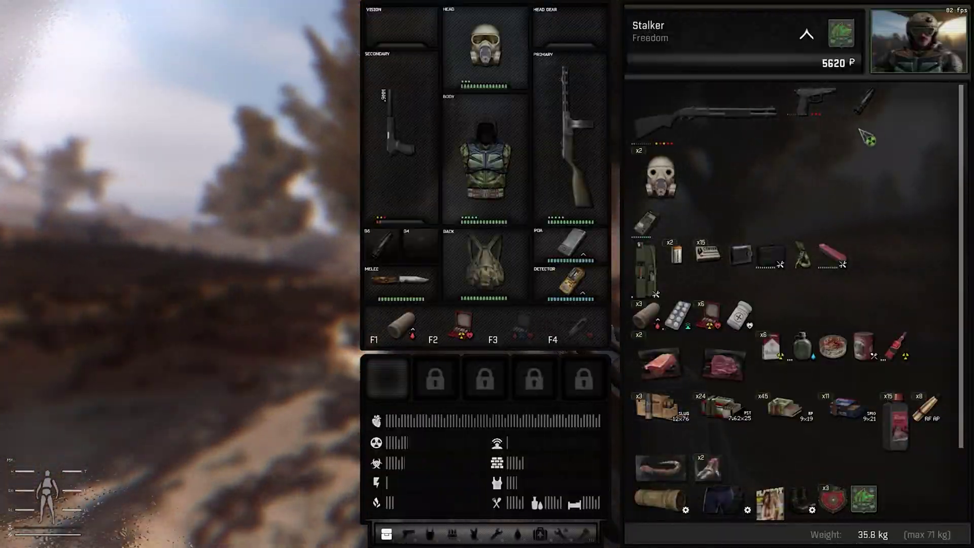
key("i")
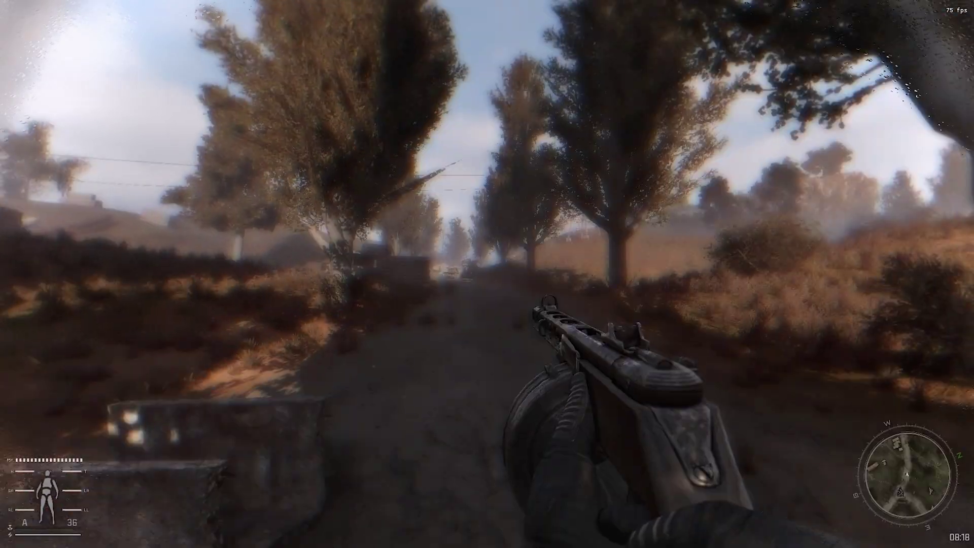
key("w")
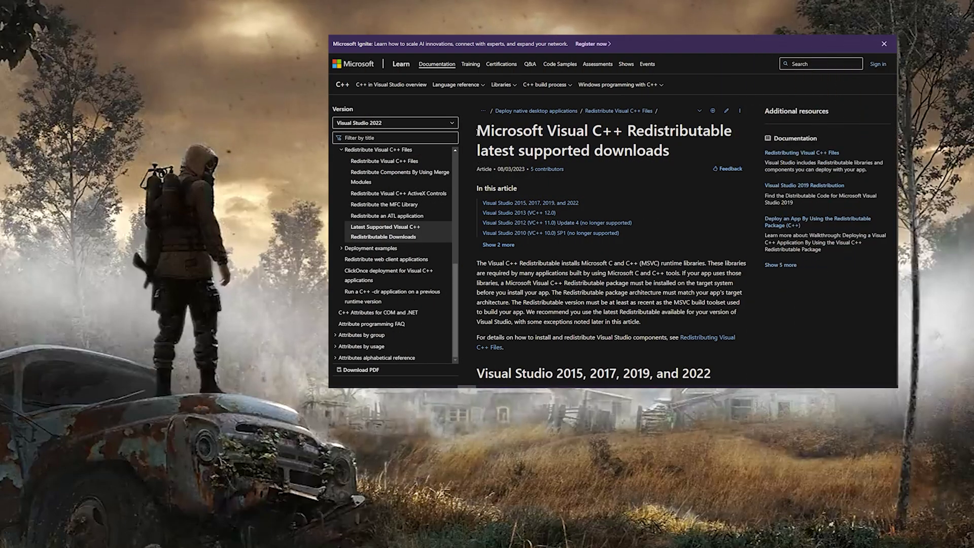
Highlight the Visual C++ Redistributable, DirectX End-User Runtime and .NET Framework 3.5 headings.
left_click_drag(477, 132, 742, 137)
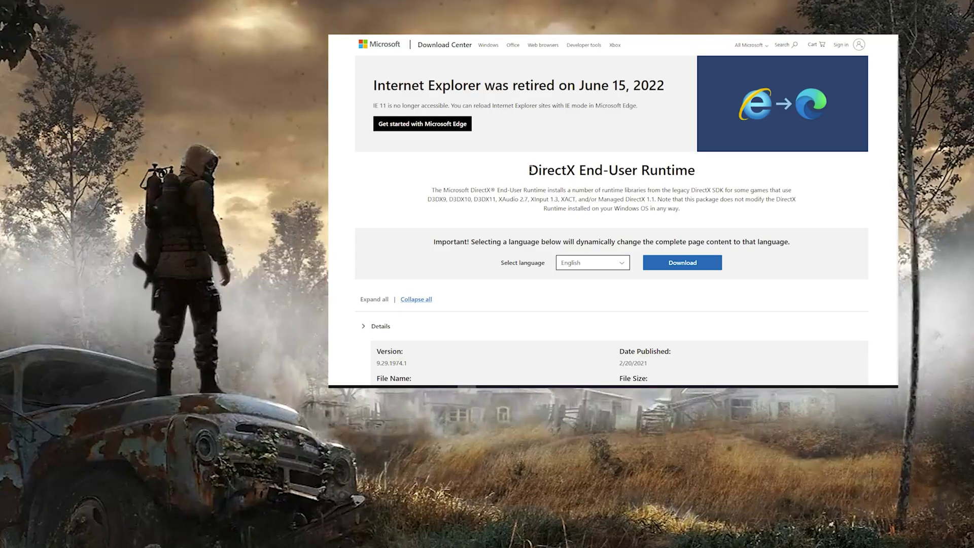
left_click_drag(527, 171, 723, 174)
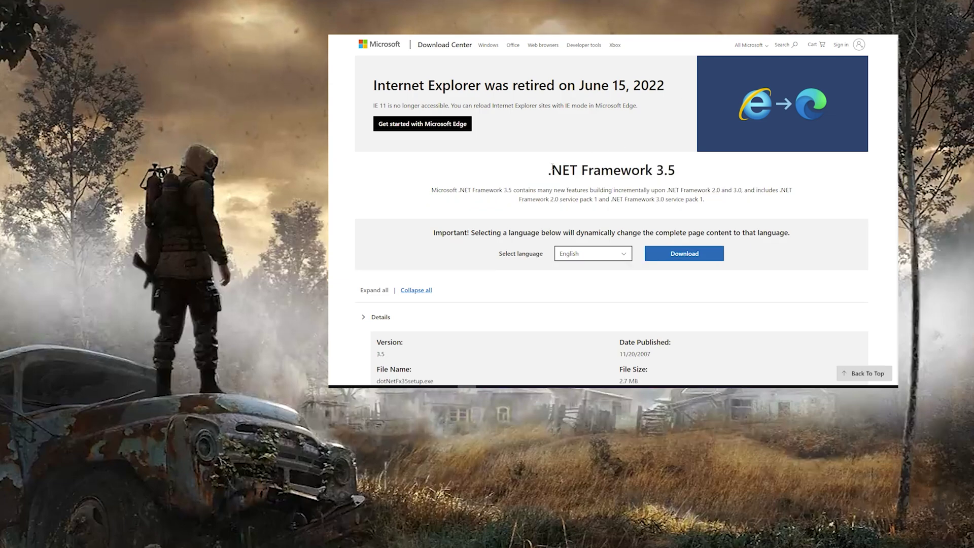
left_click_drag(547, 171, 701, 178)
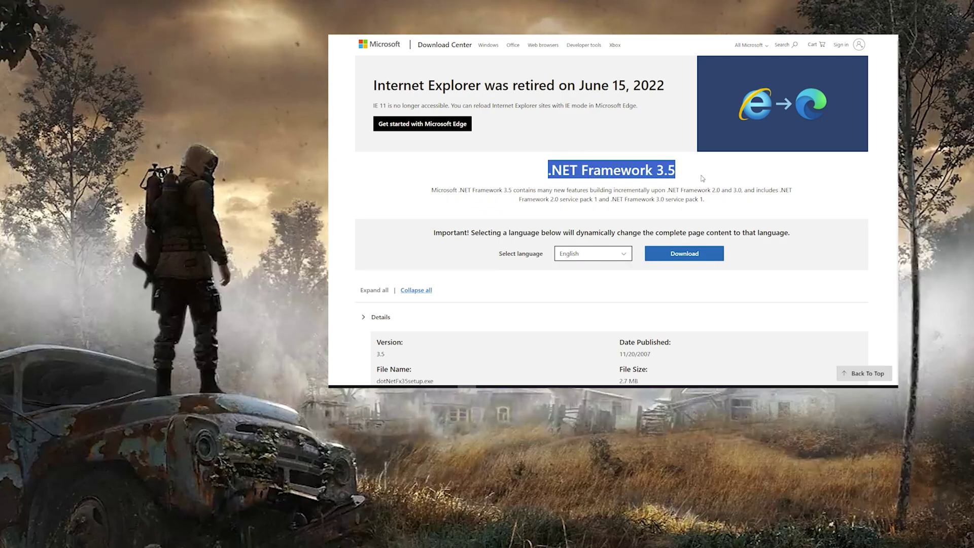
left_click(750, 184)
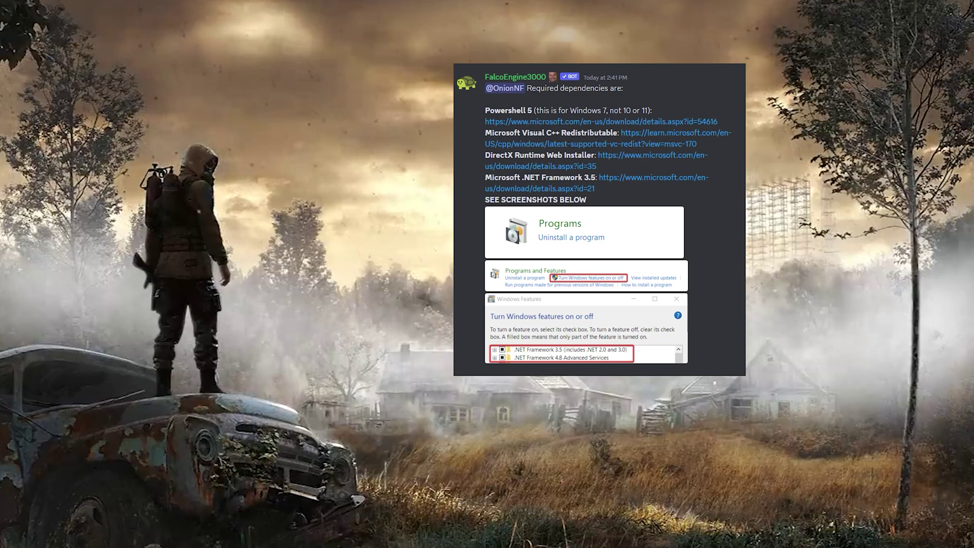
mouse_move(631, 202)
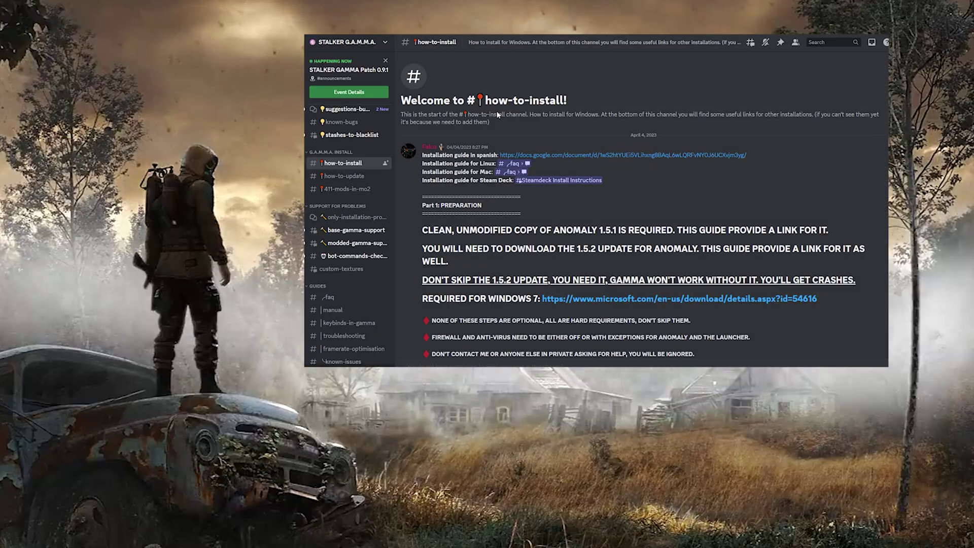
scroll(827, 235, "down", 2)
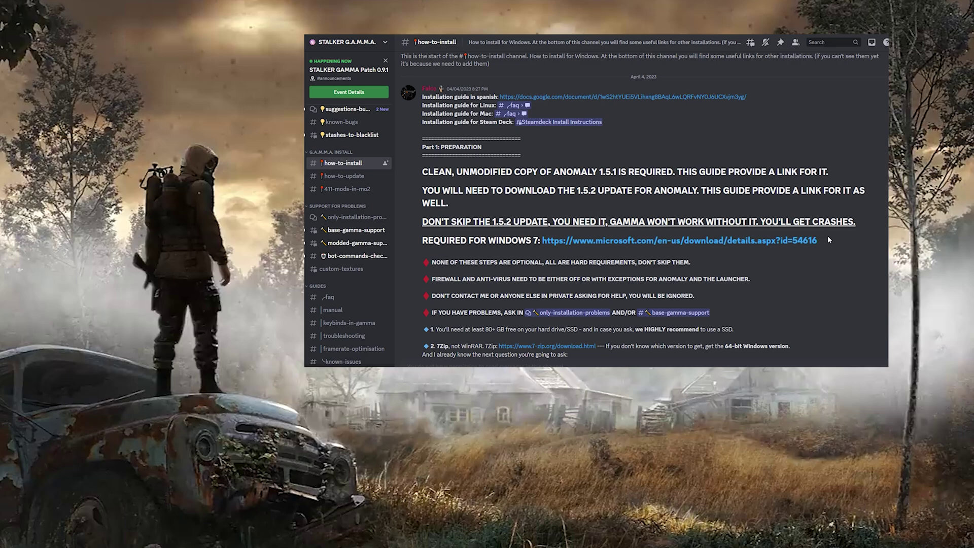
scroll(827, 239, "down", 5)
scroll(827, 247, "down", 3)
scroll(827, 247, "down", 3)
scroll(827, 249, "down", 3)
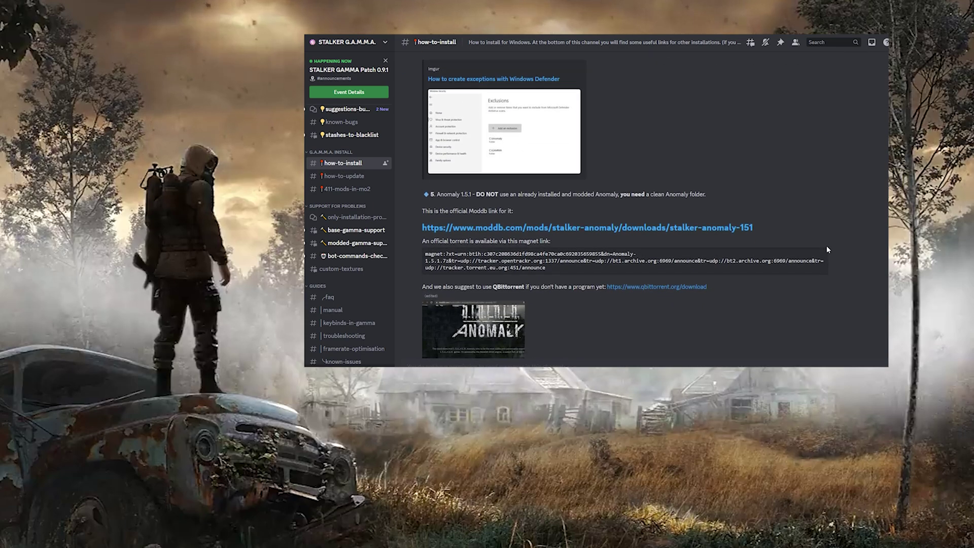
scroll(826, 246, "down", 2)
left_click_drag(419, 157, 809, 151)
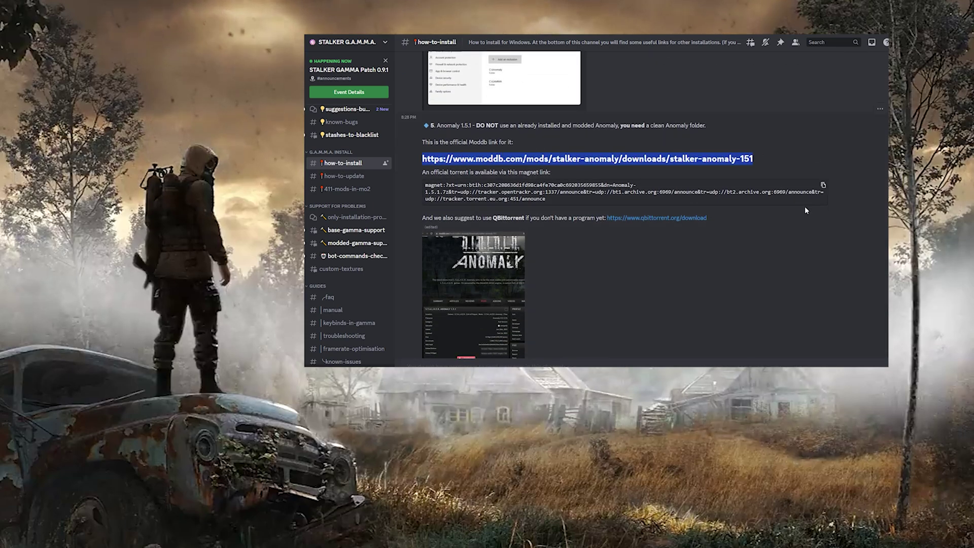
scroll(748, 267, "down", 3)
scroll(748, 267, "down", 2)
left_click_drag(419, 219, 826, 209)
scroll(745, 291, "down", 3)
scroll(746, 292, "down", 3)
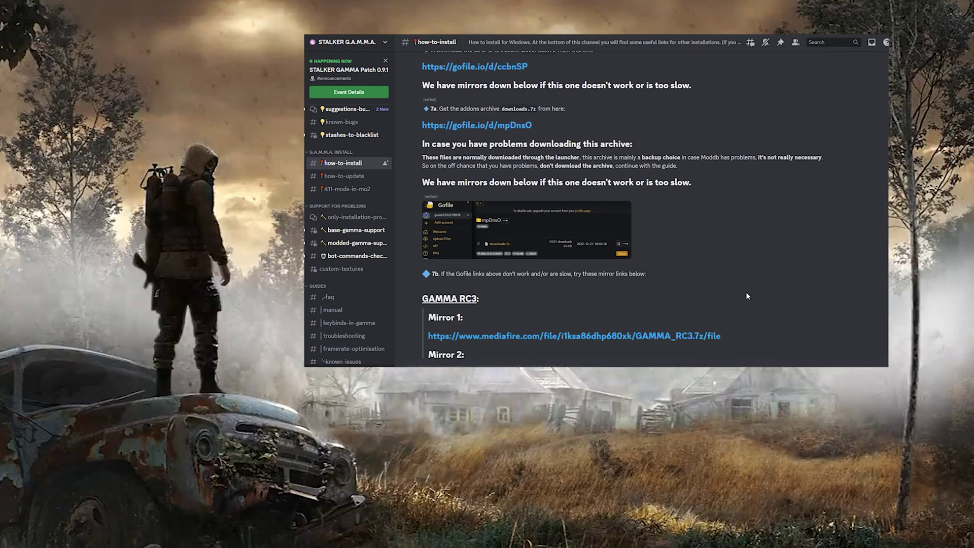
scroll(745, 291, "down", 3)
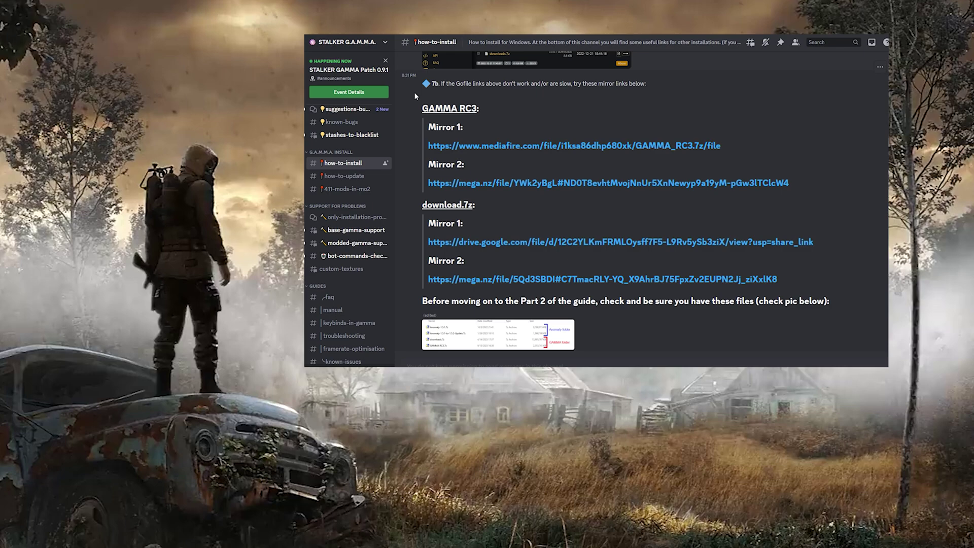
Select the GAMMA RC3 and download.7z mirror links in the how-to-install guide.
left_click_drag(414, 92, 873, 279)
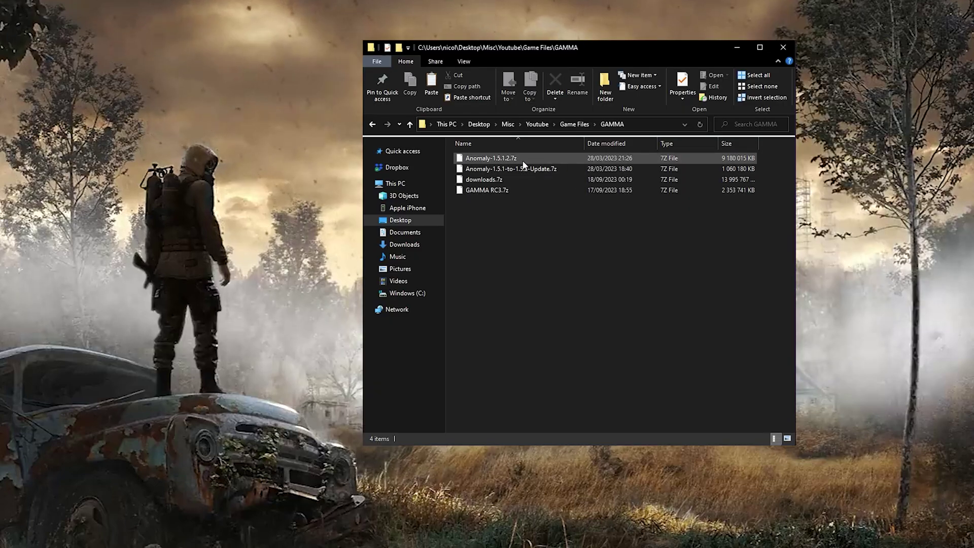
Review the four downloaded 7z archives and their sizes, then go to the C: drive root.
left_click(525, 158)
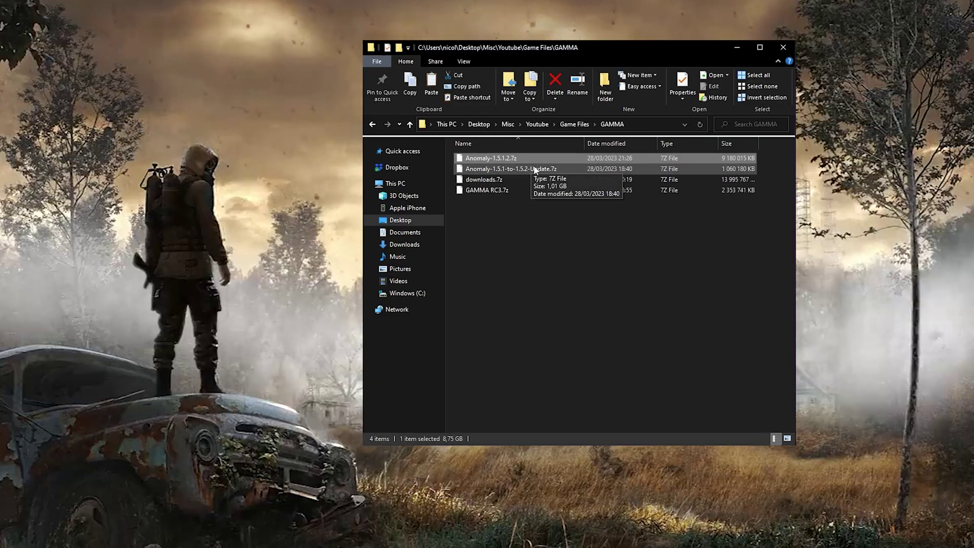
left_click(536, 169, "shift")
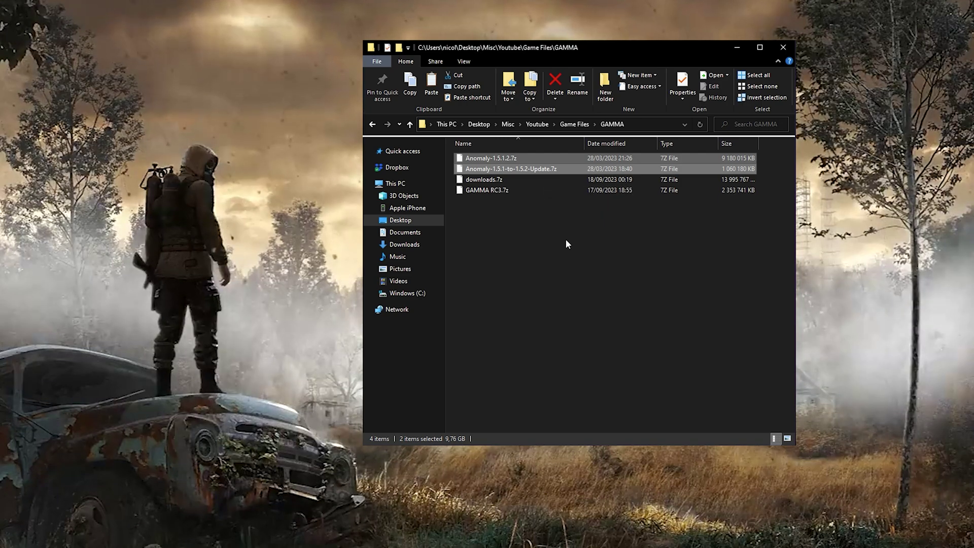
left_click(495, 190)
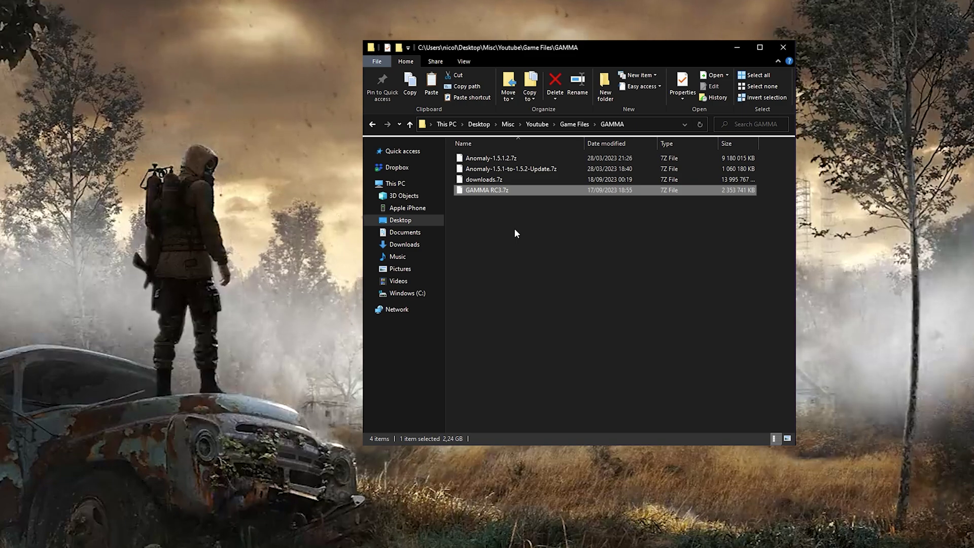
left_click(515, 180)
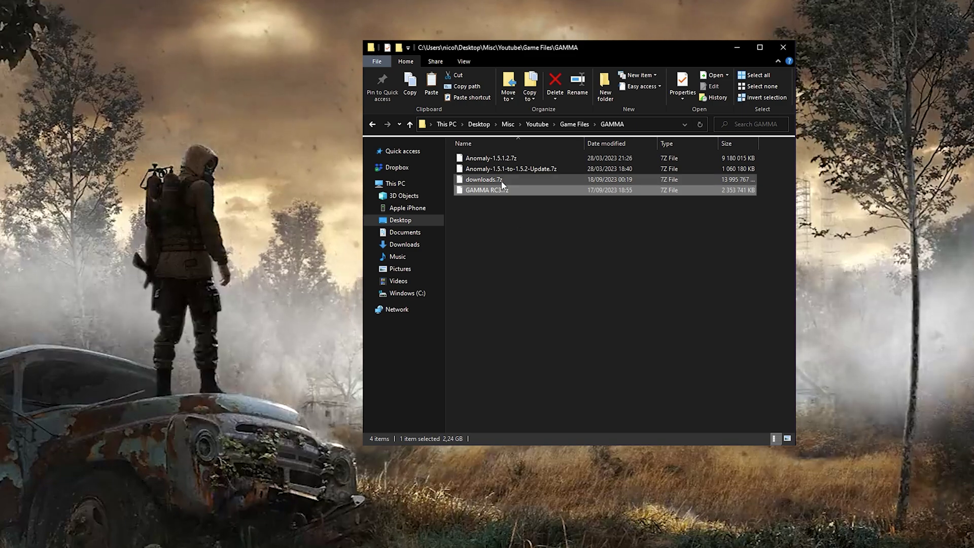
left_click(528, 237)
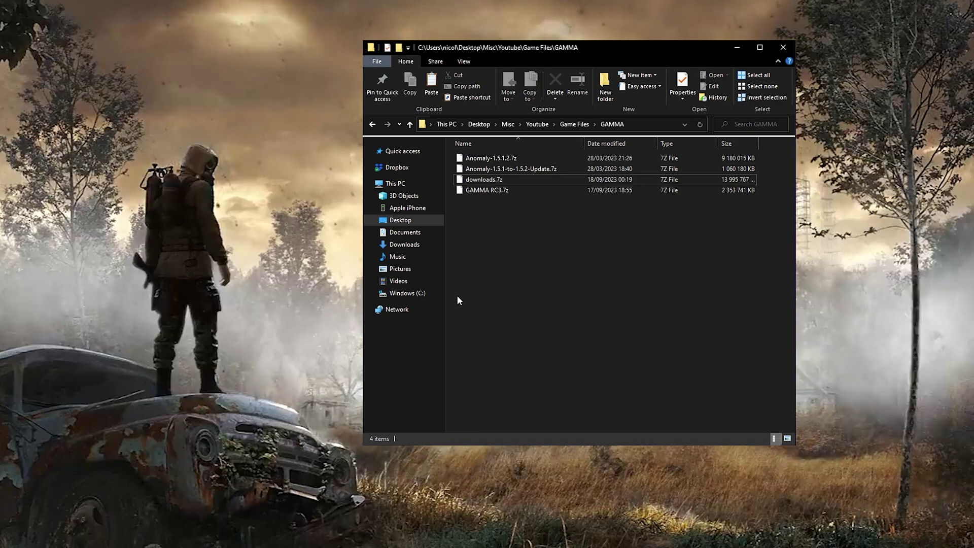
left_click(424, 292)
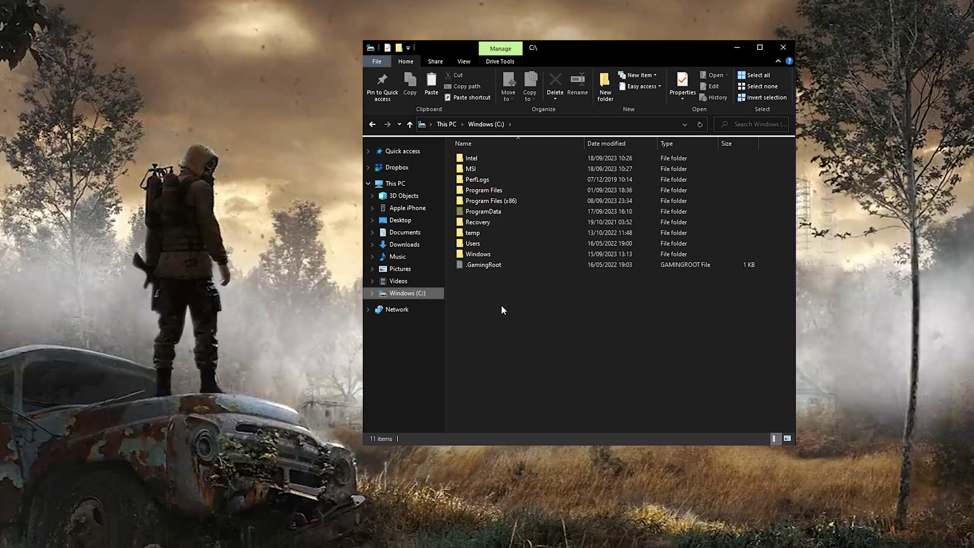
Create the folders GAMMA ANOMALY INSTALL and GAMMA FILES on the C: drive.
right_click(497, 306)
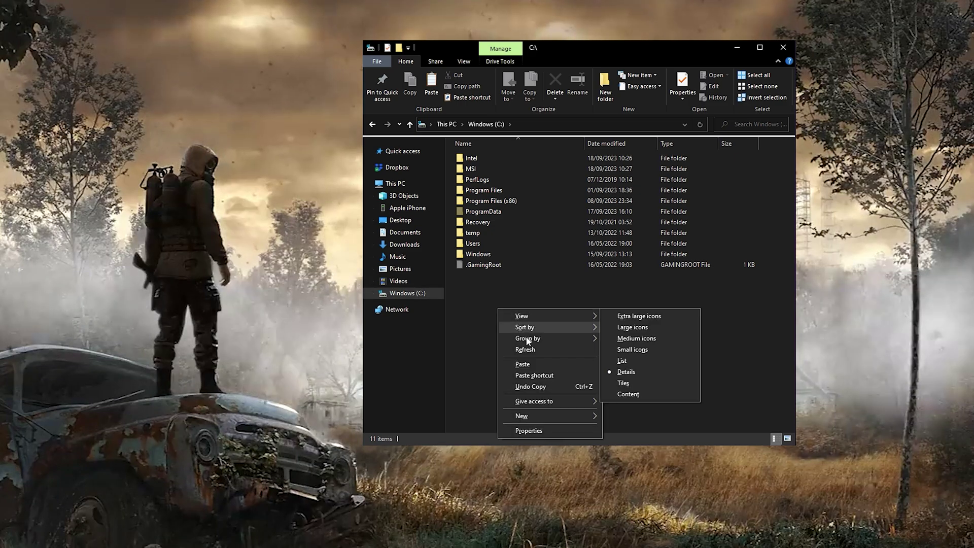
mouse_move(521, 416)
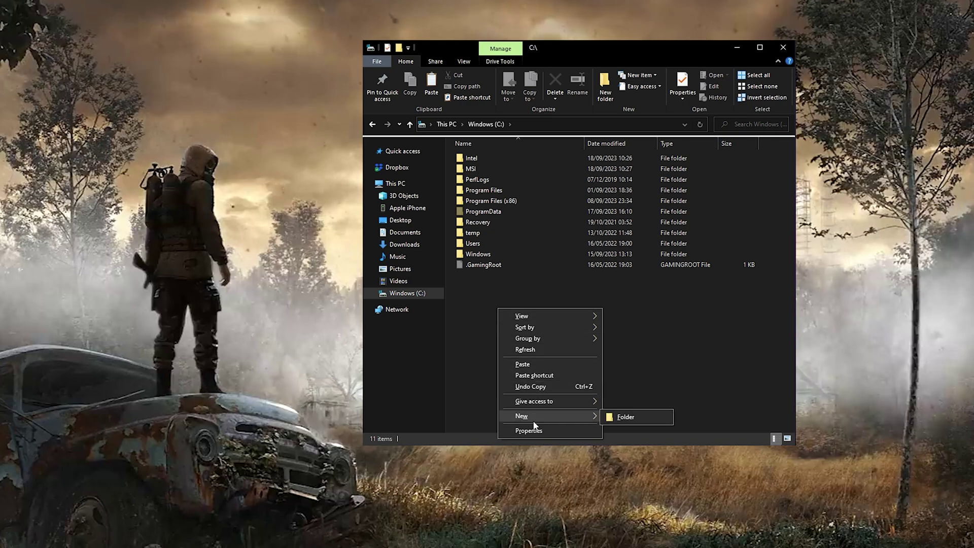
left_click(622, 419)
type("G")
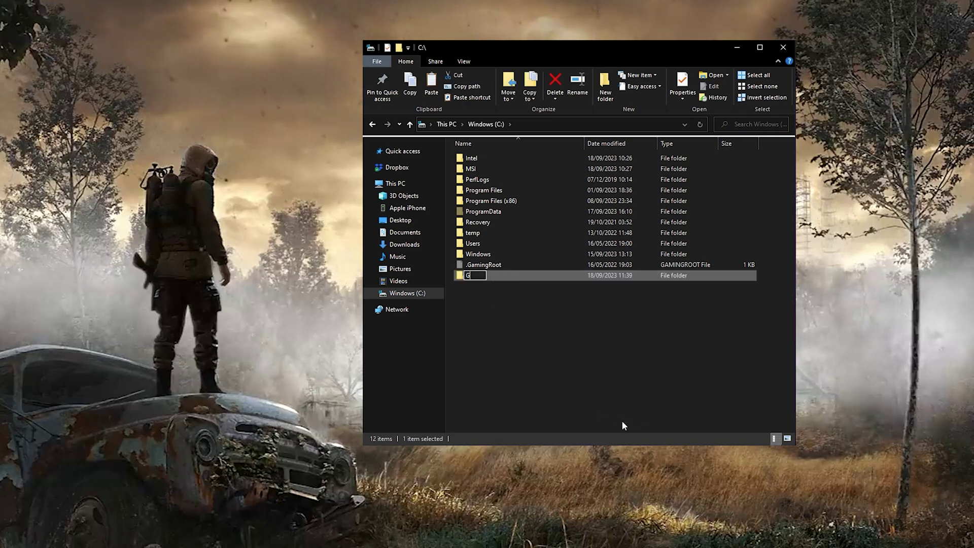
type("AMMA AN")
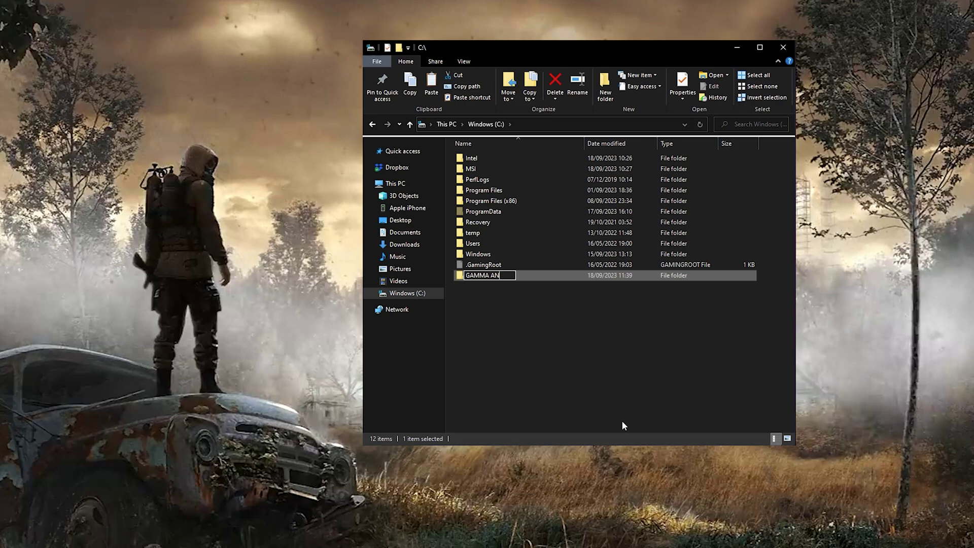
type("OMALY IN")
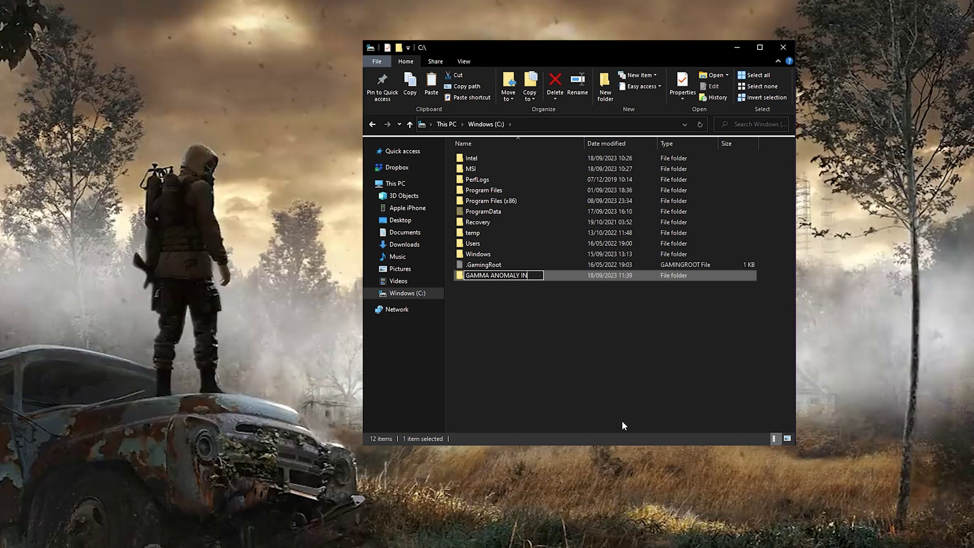
type("STALL")
key("Return")
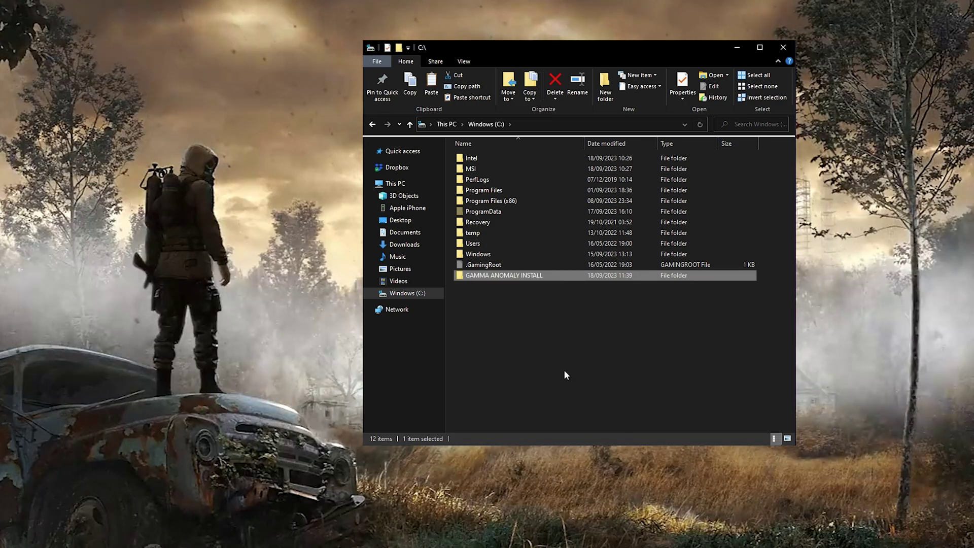
right_click(509, 333)
mouse_move(533, 442)
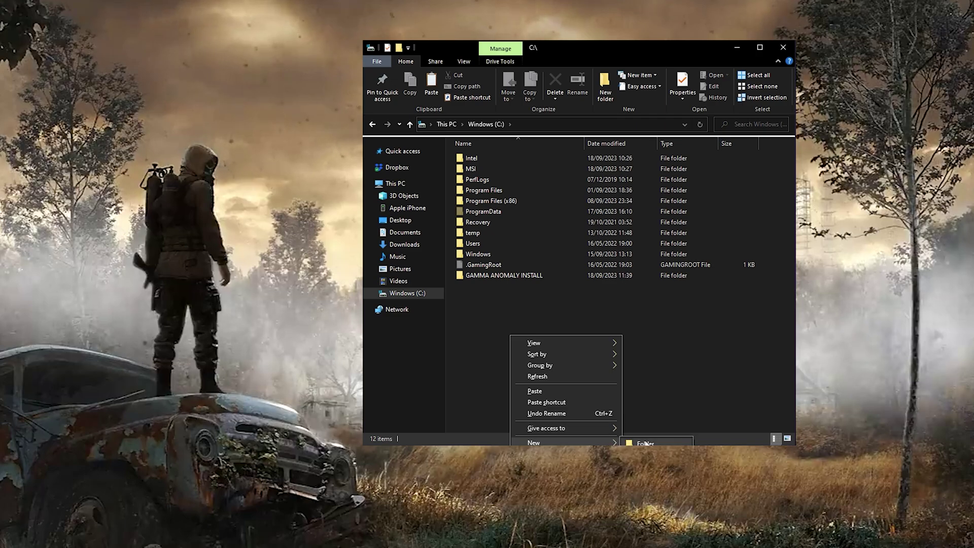
left_click(646, 442)
type("GAMM")
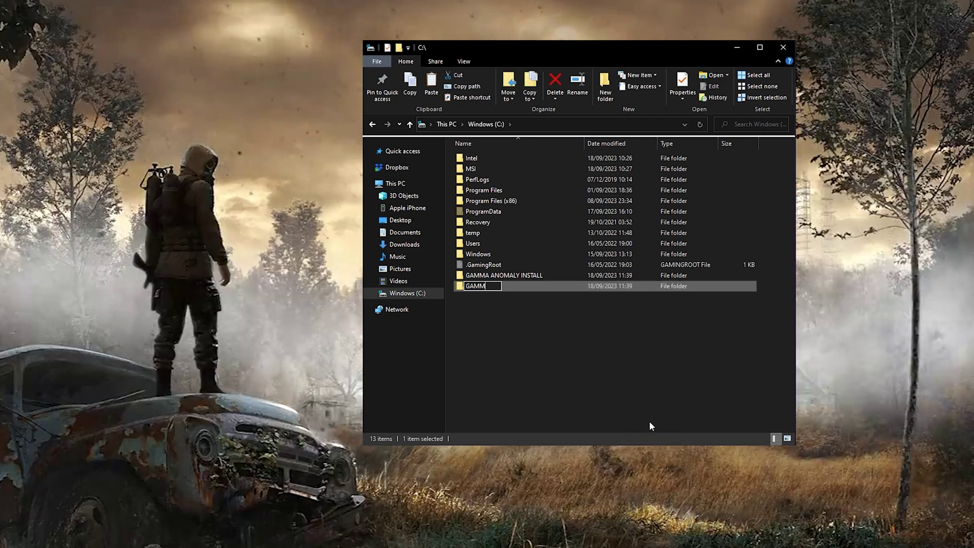
type("A FILES")
key("Return")
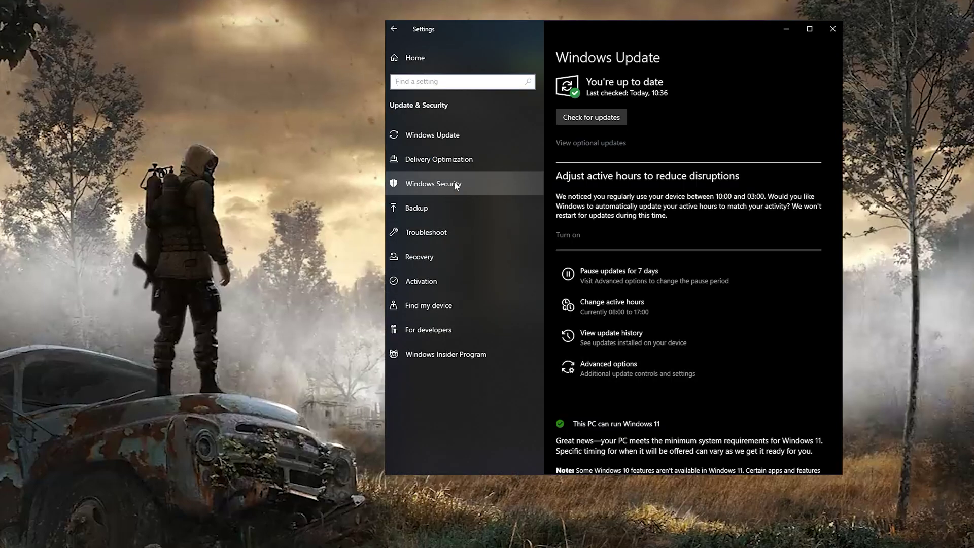
In Virus & threat protection settings, add GAMMA ANOMALY INSTALL as a folder exclusion.
left_click(453, 184)
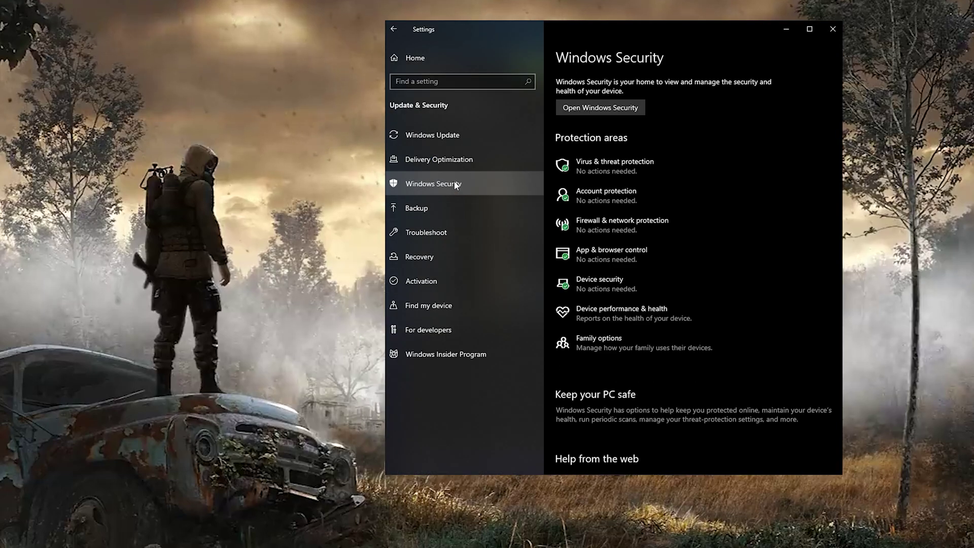
left_click(611, 169)
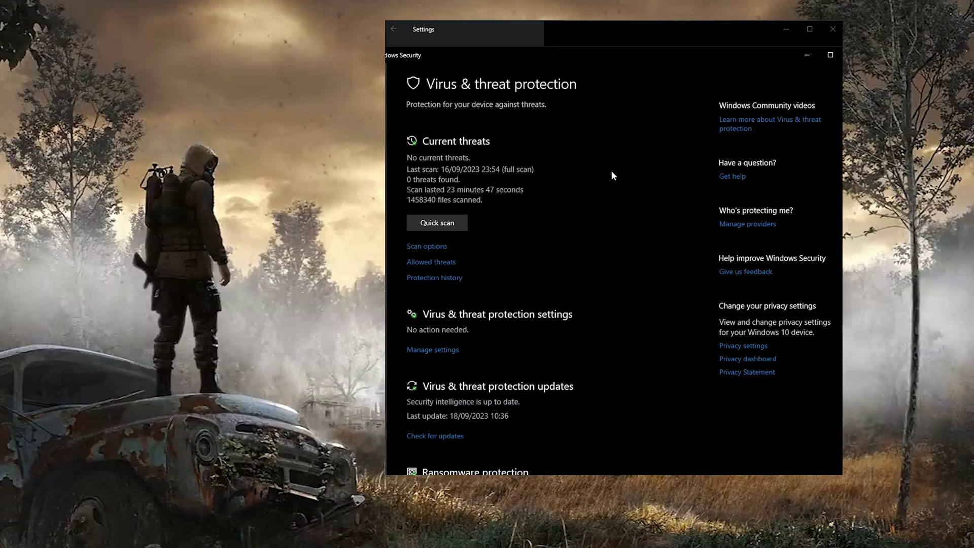
scroll(598, 350, "down", 2)
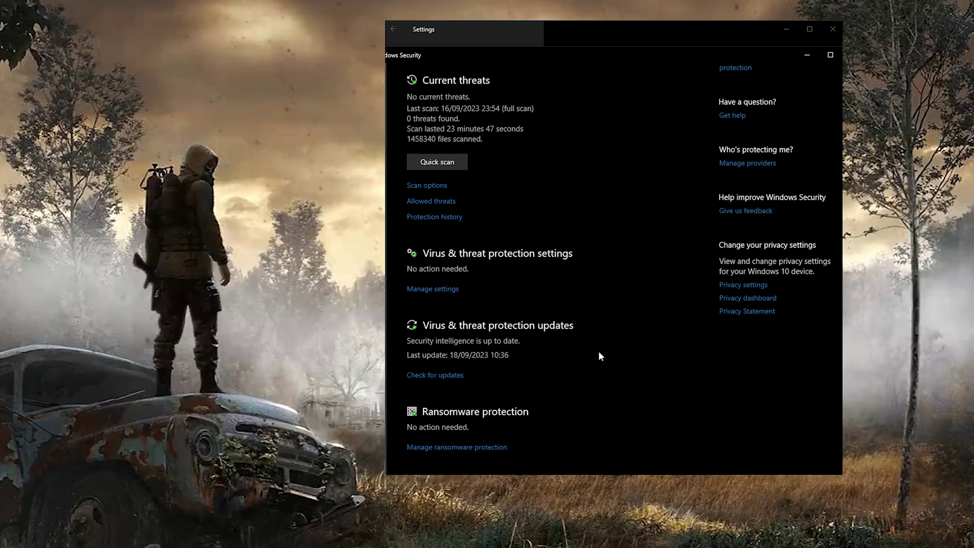
left_click(447, 290)
scroll(537, 312, "down", 5)
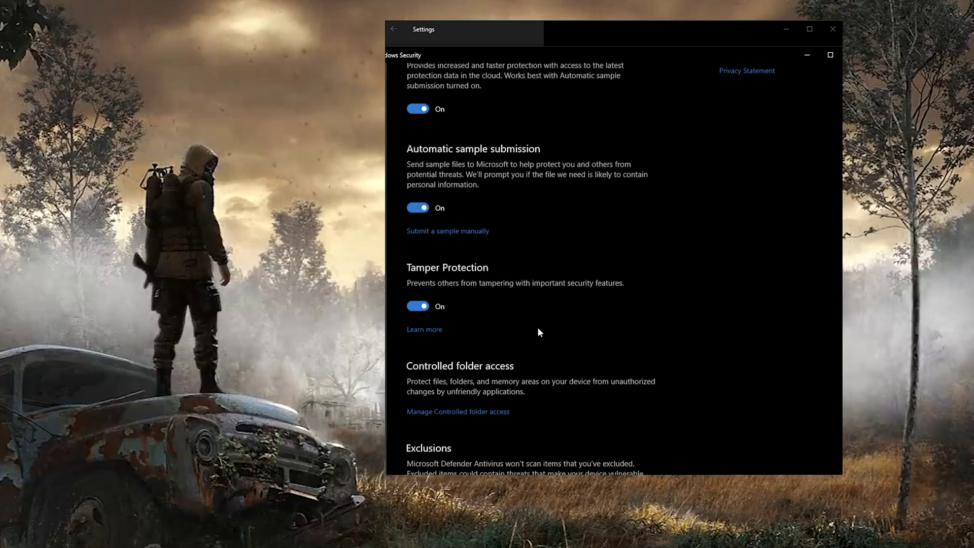
scroll(538, 331, "down", 3)
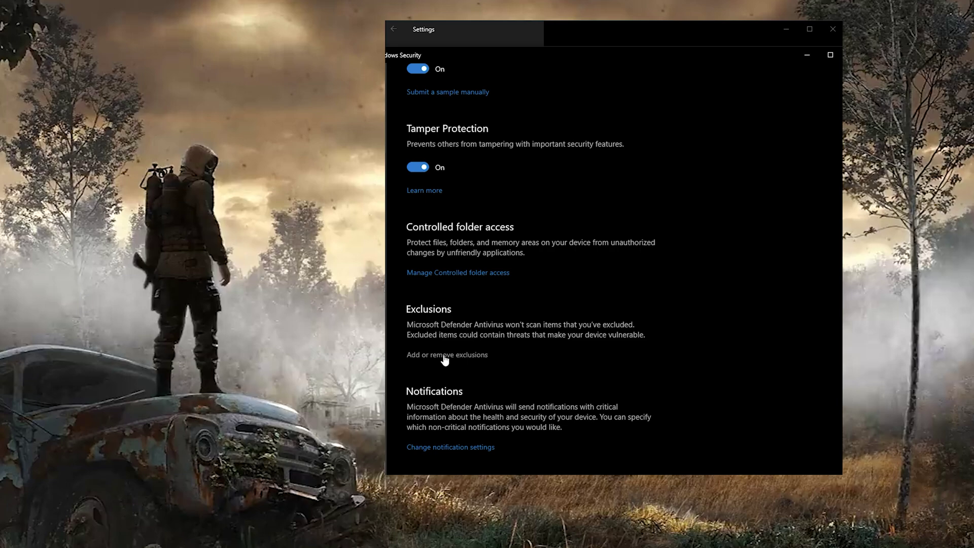
left_click(445, 355)
left_click(456, 172)
left_click(455, 207)
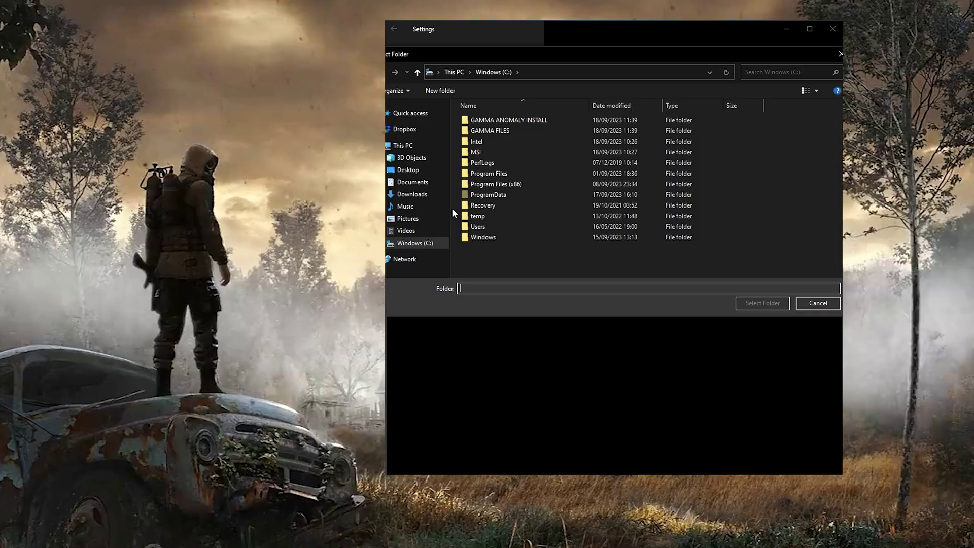
left_click(509, 120)
left_click(761, 303)
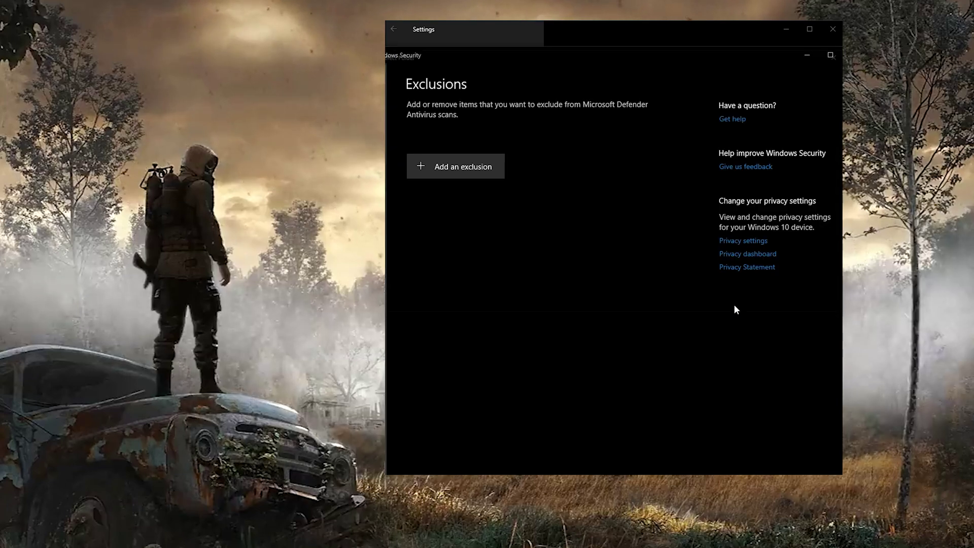
Add the GAMMA FILES folder as a second antivirus exclusion.
left_click(469, 173)
left_click(457, 207)
left_click(495, 130)
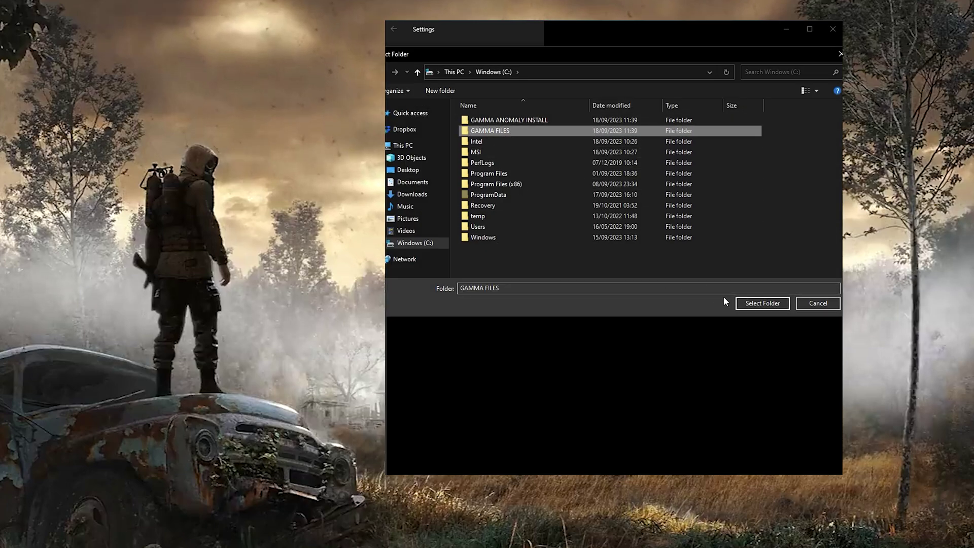
left_click(760, 303)
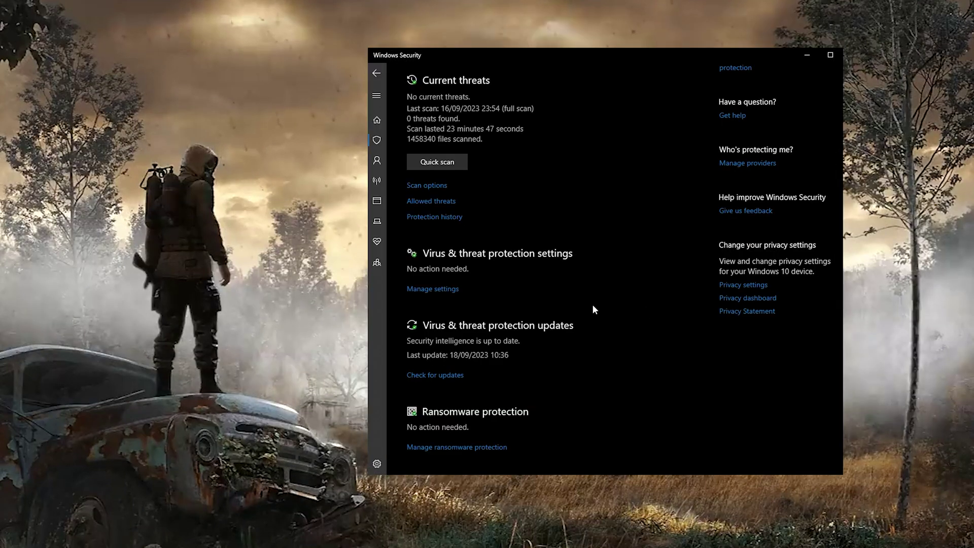
Turn Real-time protection off and approve the UAC prompt.
left_click(439, 290)
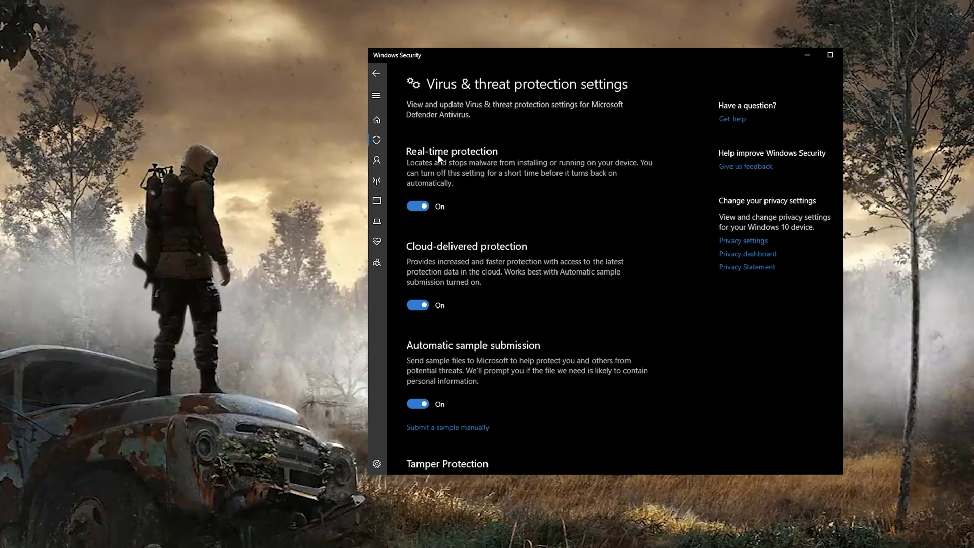
left_click(415, 212)
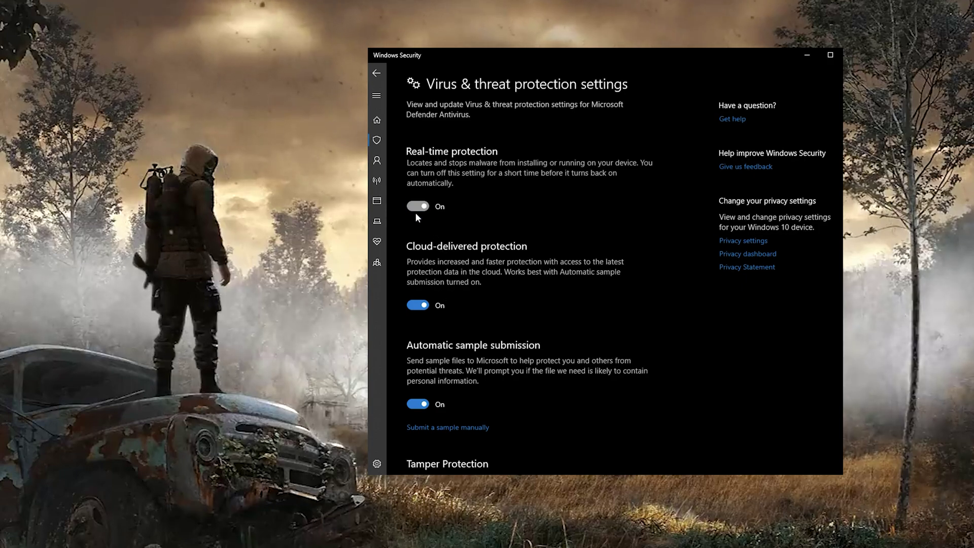
left_click(567, 345)
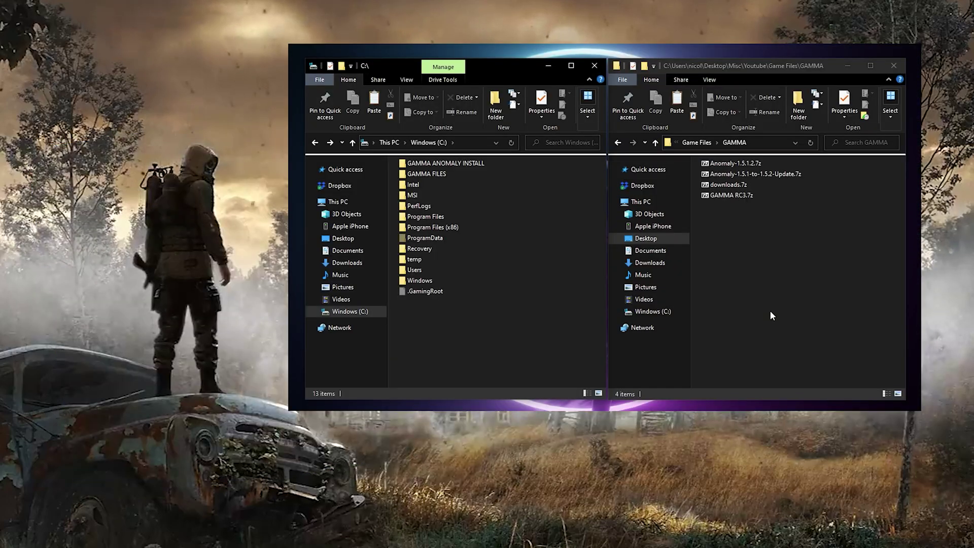
Extract Anomaly-1.5.1.2.7z with 7-Zip into C:\GAMMA ANOMALY INSTALL.
left_click(751, 164)
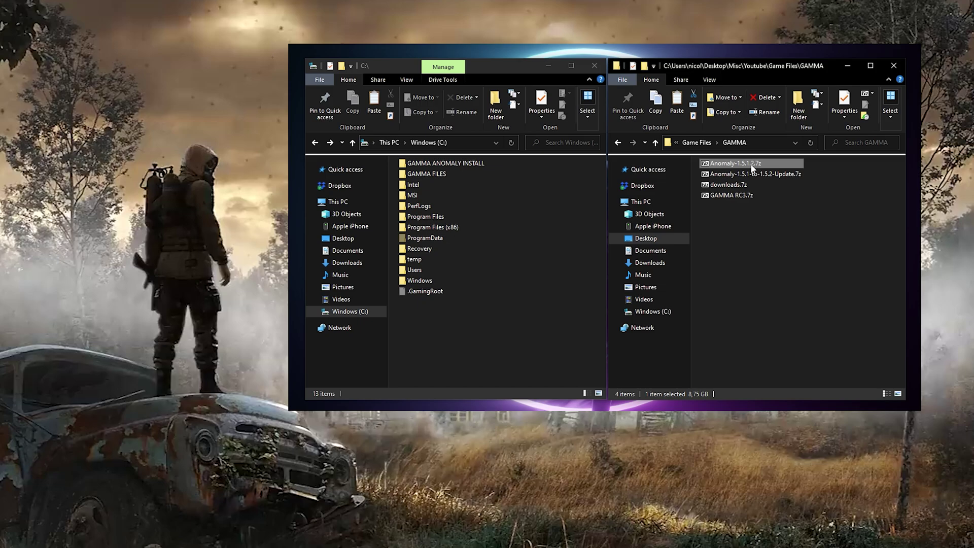
right_click(753, 168)
mouse_move(775, 229)
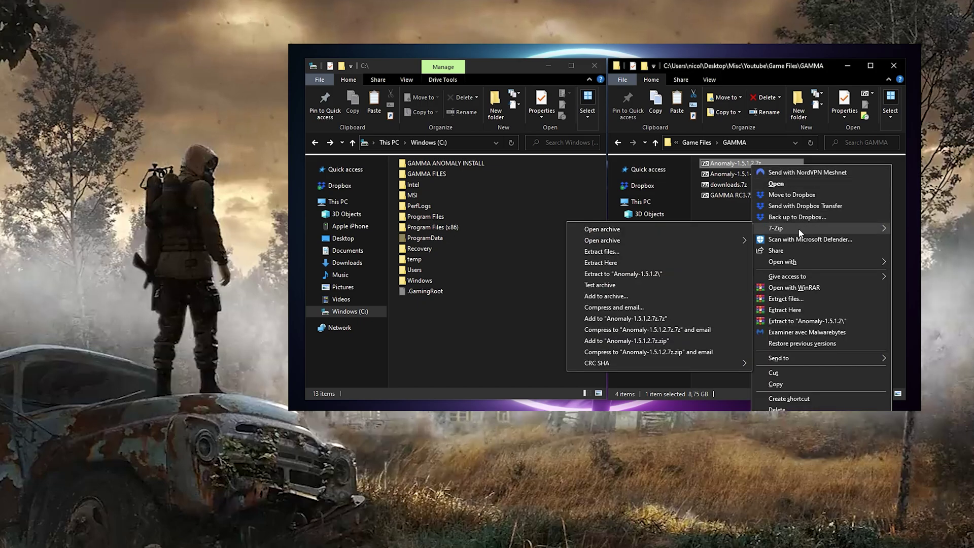
left_click(651, 252)
left_click(699, 216)
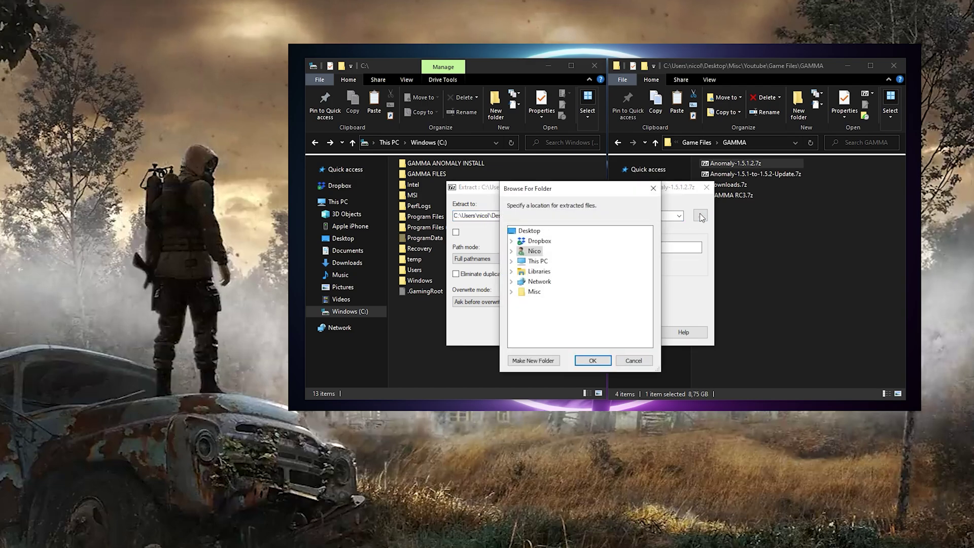
left_click(511, 261)
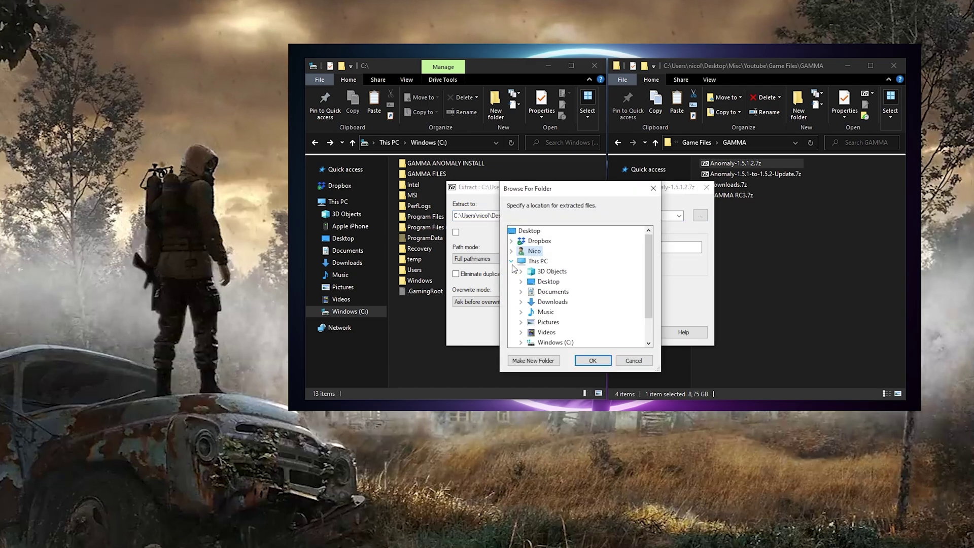
left_click(520, 312)
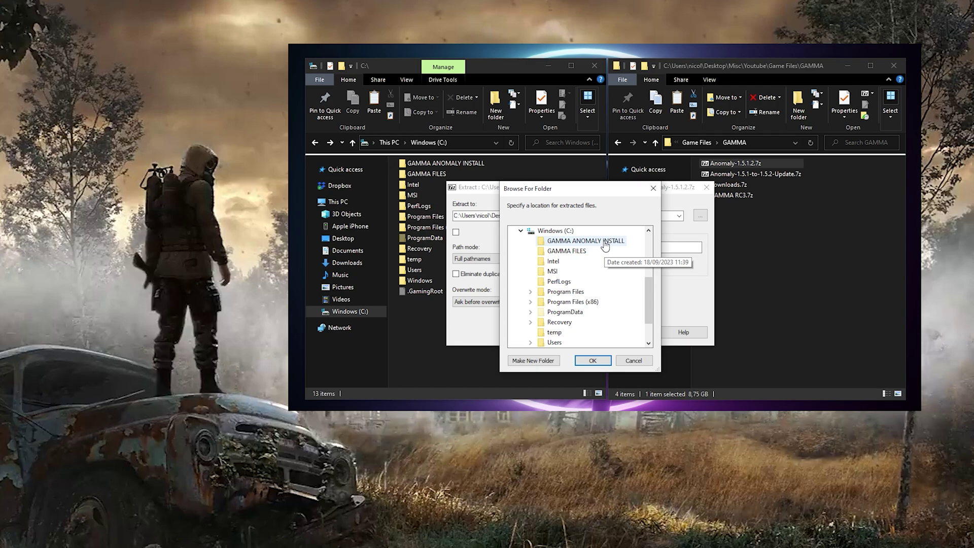
left_click(586, 240)
left_click(593, 358)
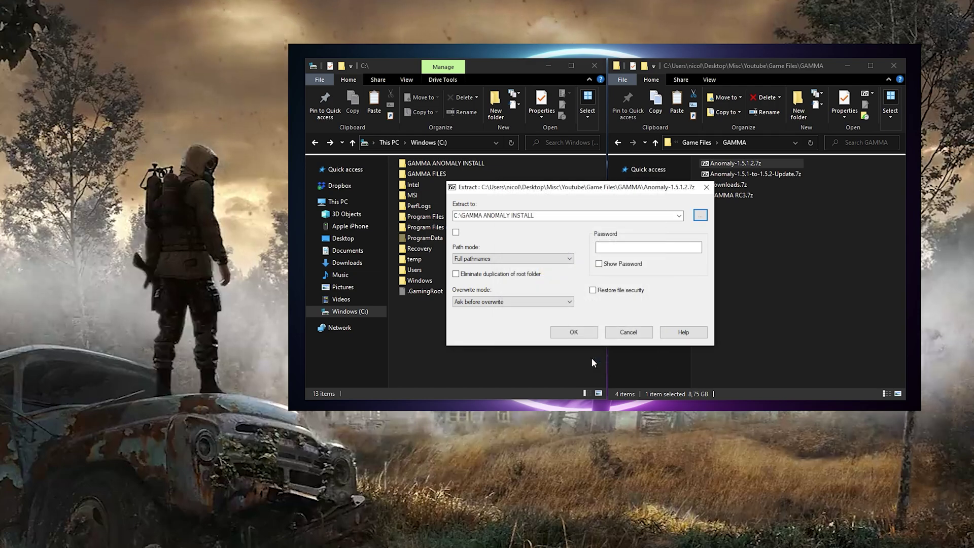
left_click(574, 333)
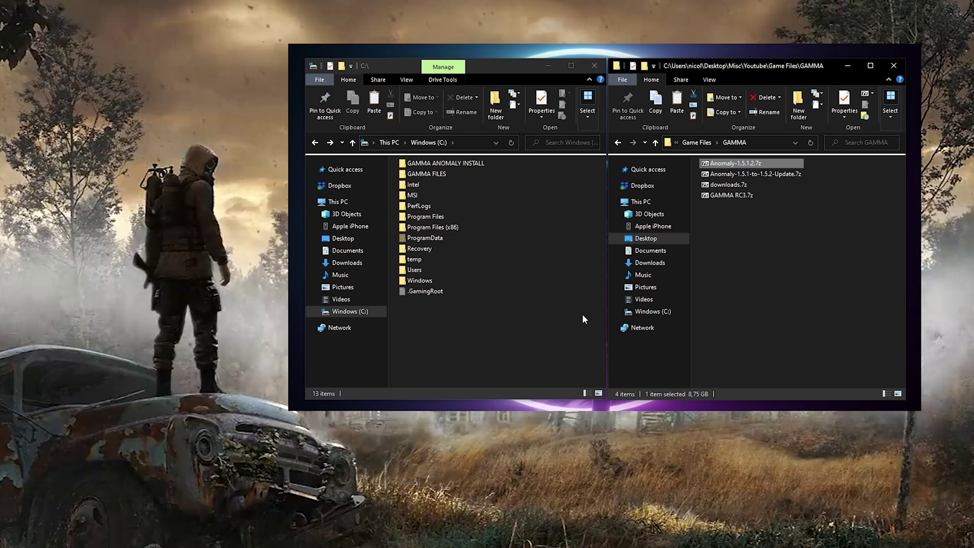
Inspect the five items inside the update archive, then close its view.
double_click(783, 177)
mouse_move(636, 222)
left_mouse_down()
mouse_move(518, 145)
mouse_move(546, 175)
left_mouse_up()
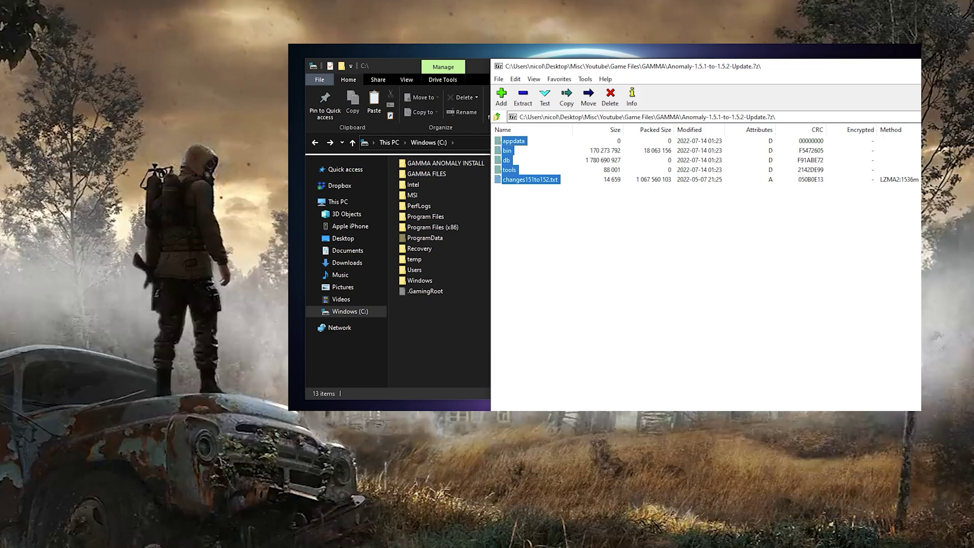
key("alt+F4")
Extract the Anomaly-1.5.1-to-1.5.2 update into C:\GAMMA ANOMALY INSTALL, replacing all existing files.
right_click(747, 173)
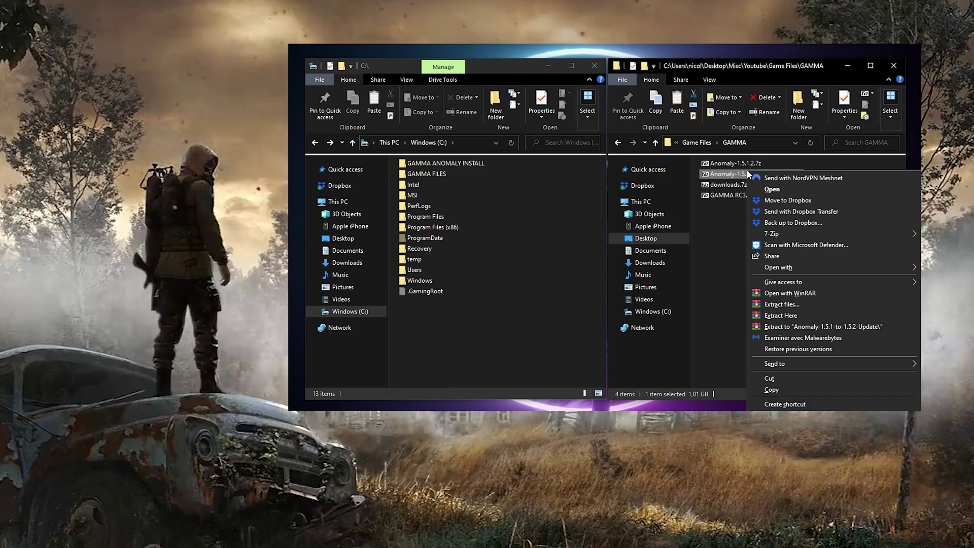
mouse_move(822, 233)
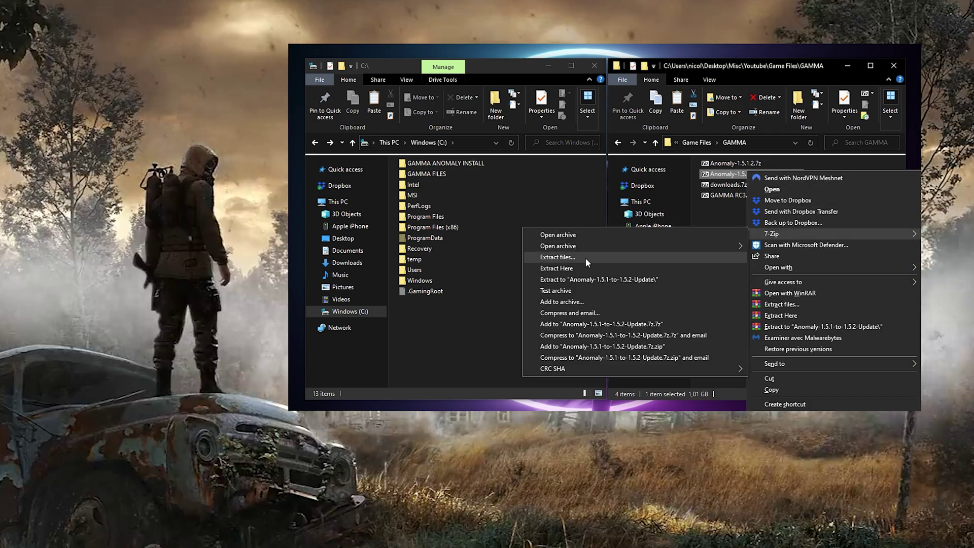
left_click(585, 258)
left_click(702, 215)
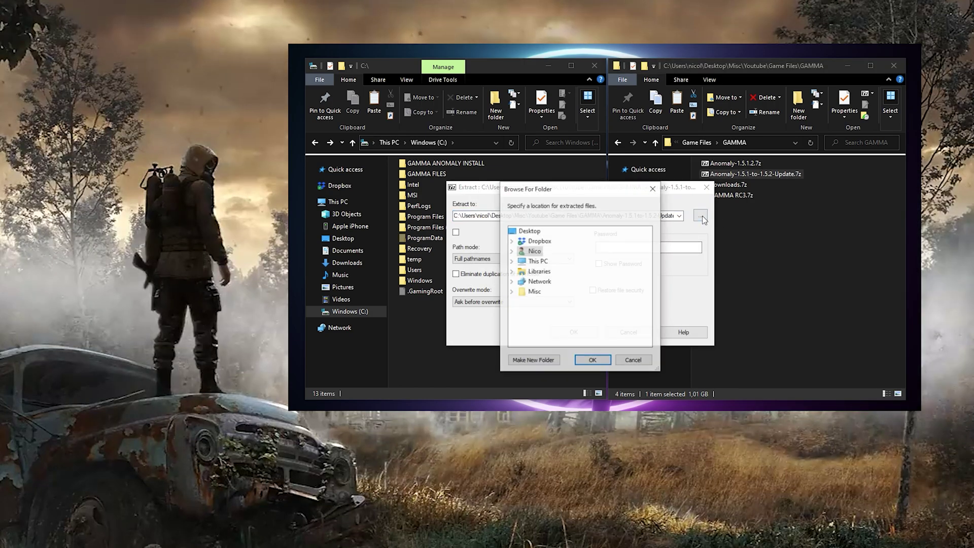
left_click(512, 261)
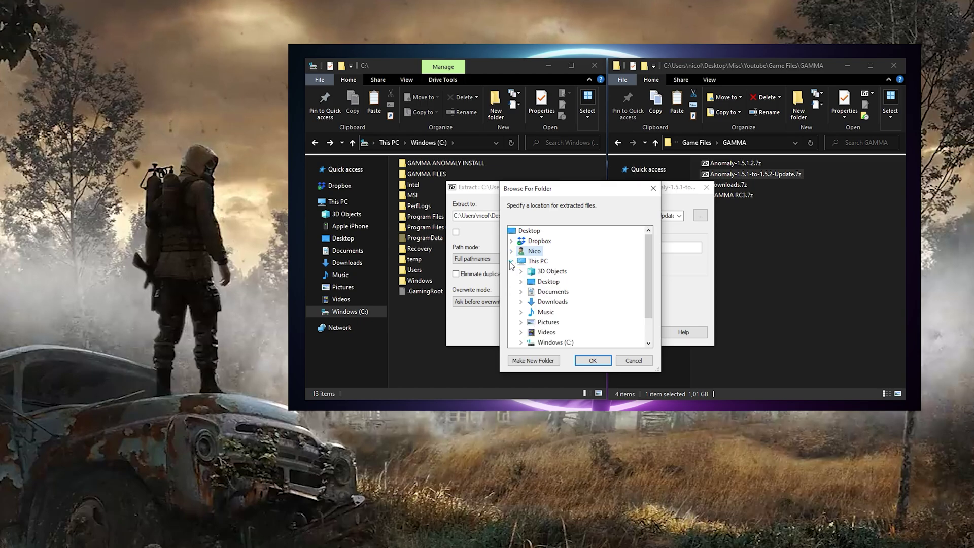
left_click(521, 312)
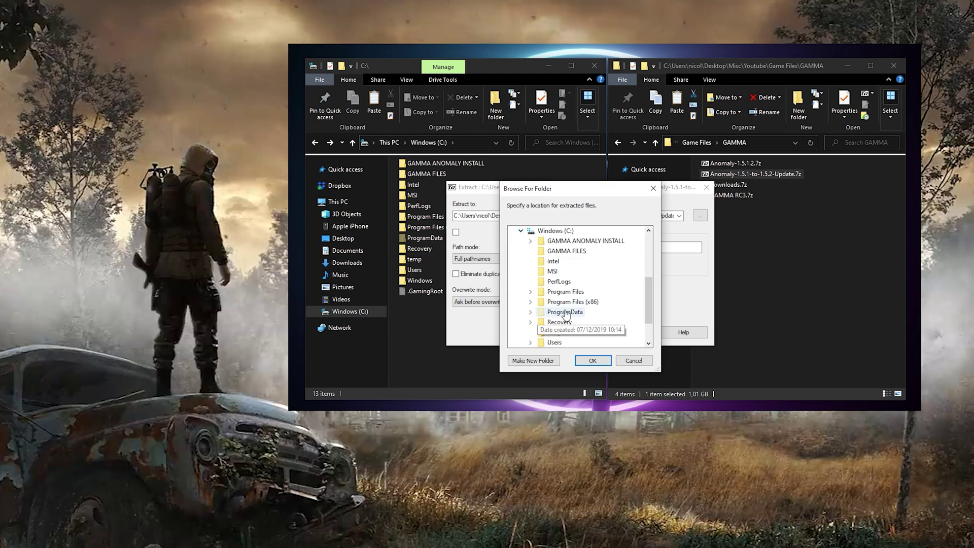
double_click(587, 242)
left_click(591, 359)
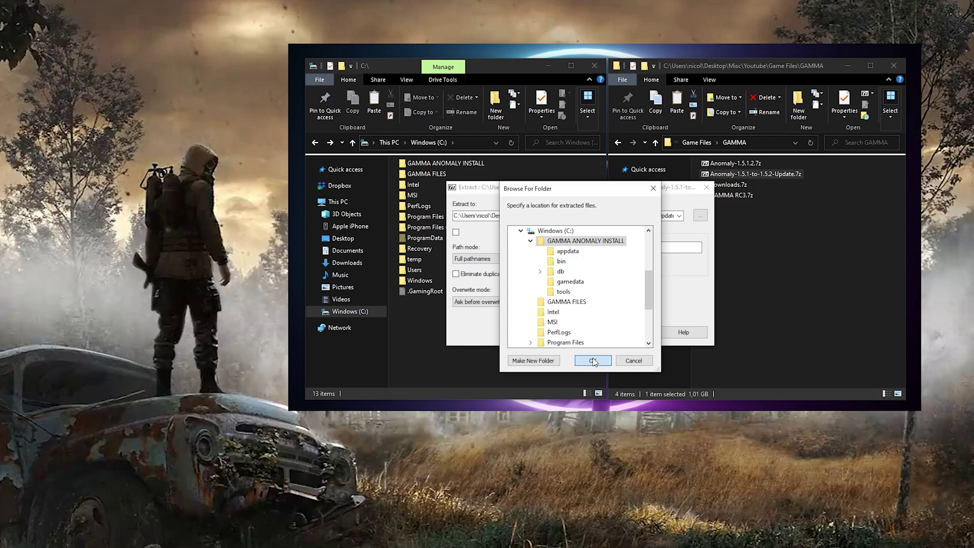
left_click(574, 332)
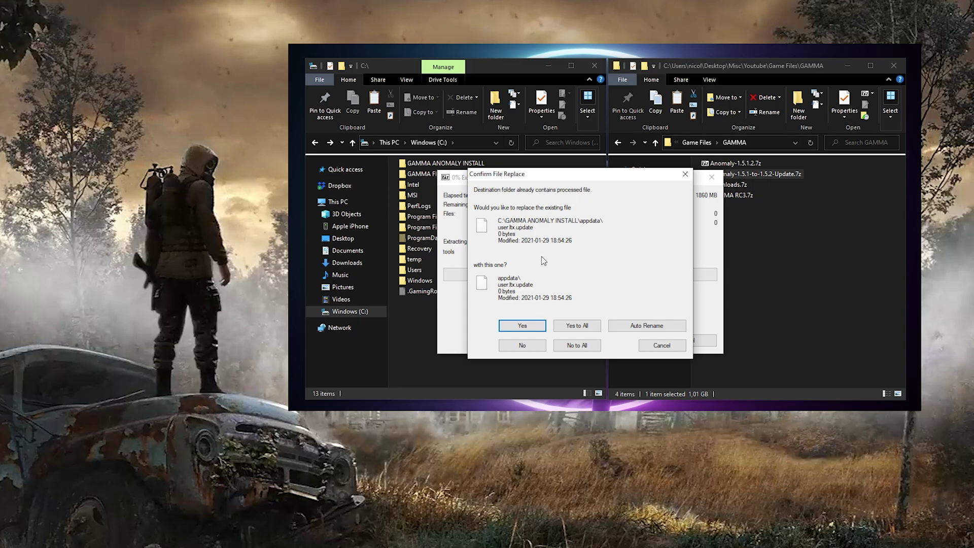
left_click(577, 325)
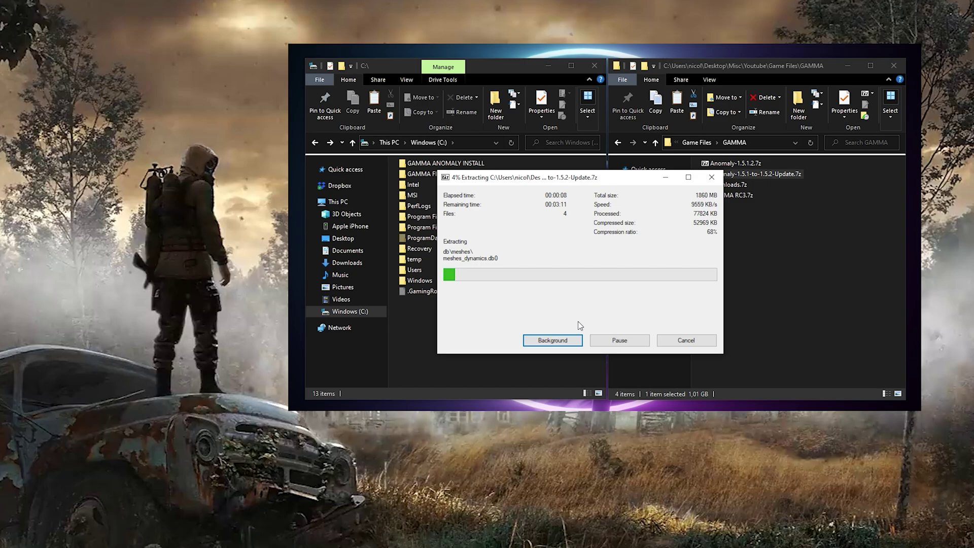
double_click(449, 163)
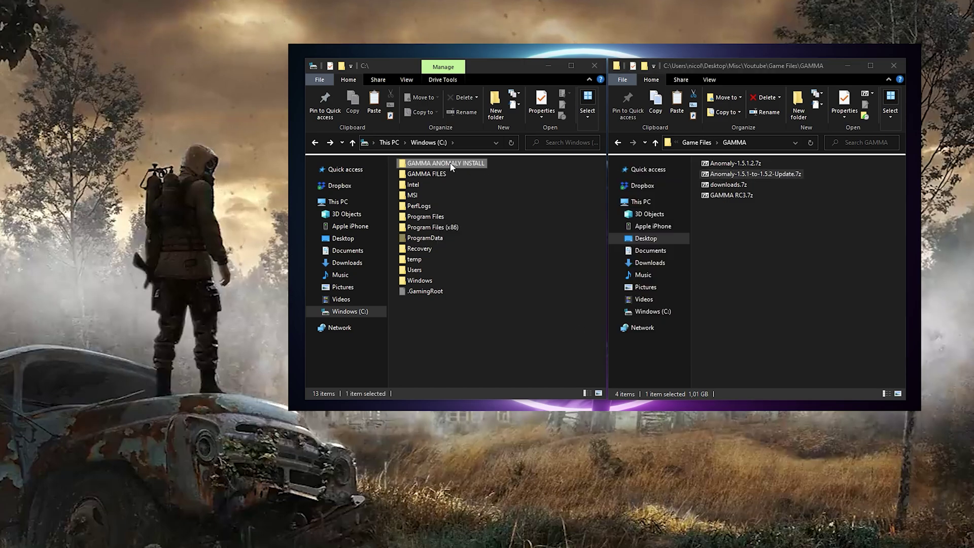
double_click(448, 230)
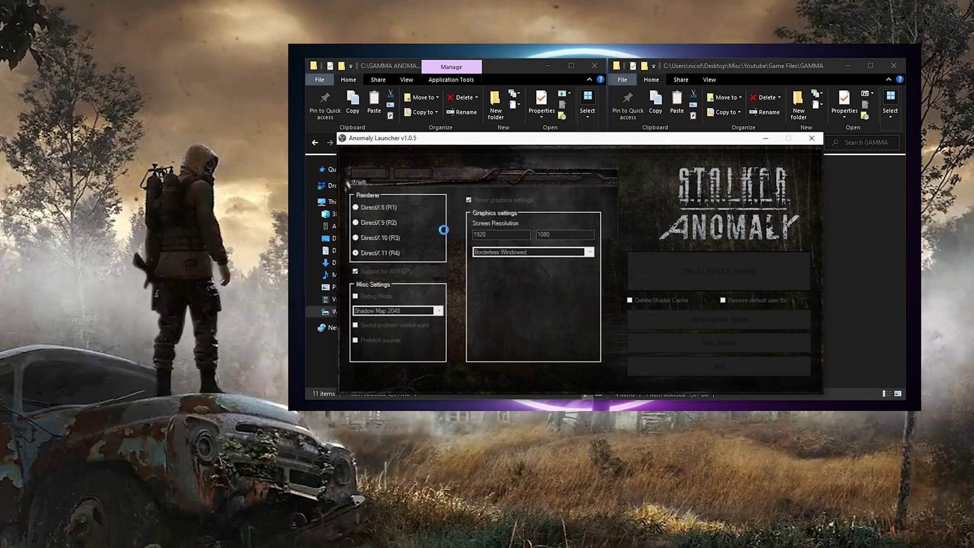
left_click(686, 262)
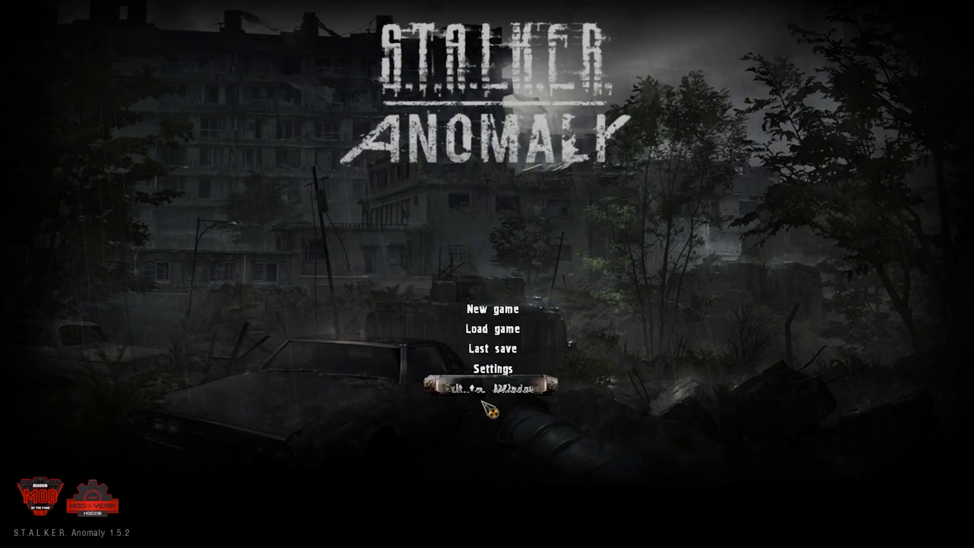
left_click(487, 389)
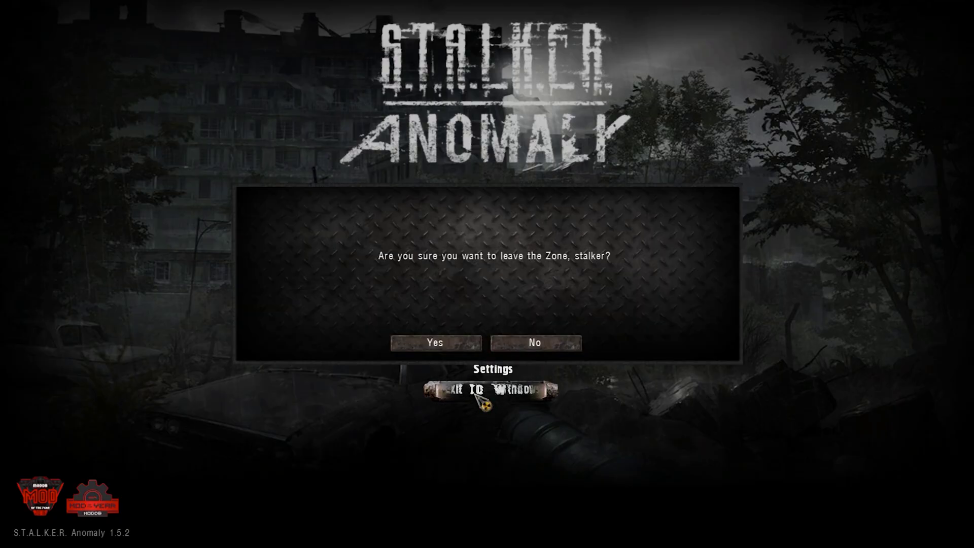
left_click(446, 344)
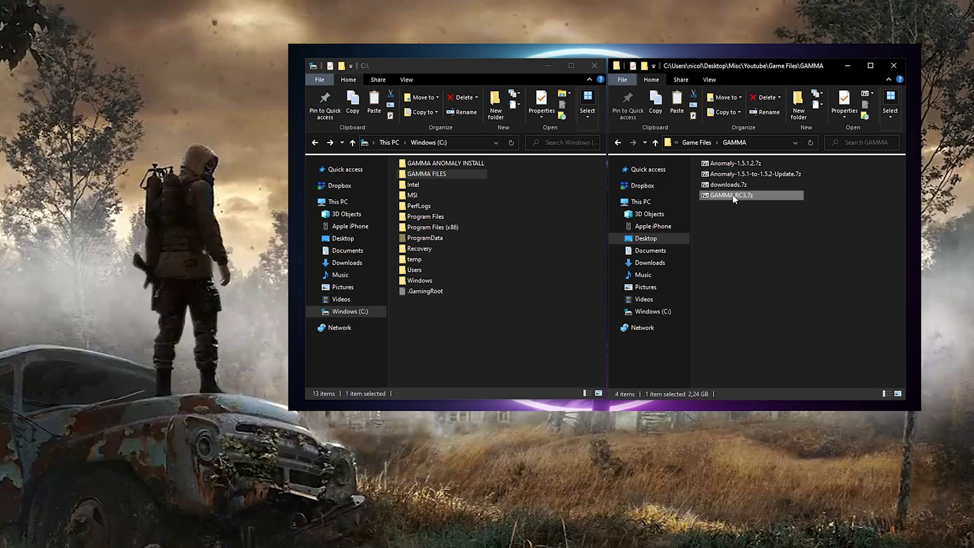
Extract GAMMA RC3.7z with 7-Zip into C:\GAMMA FILES.
right_click(733, 199)
mouse_move(761, 258)
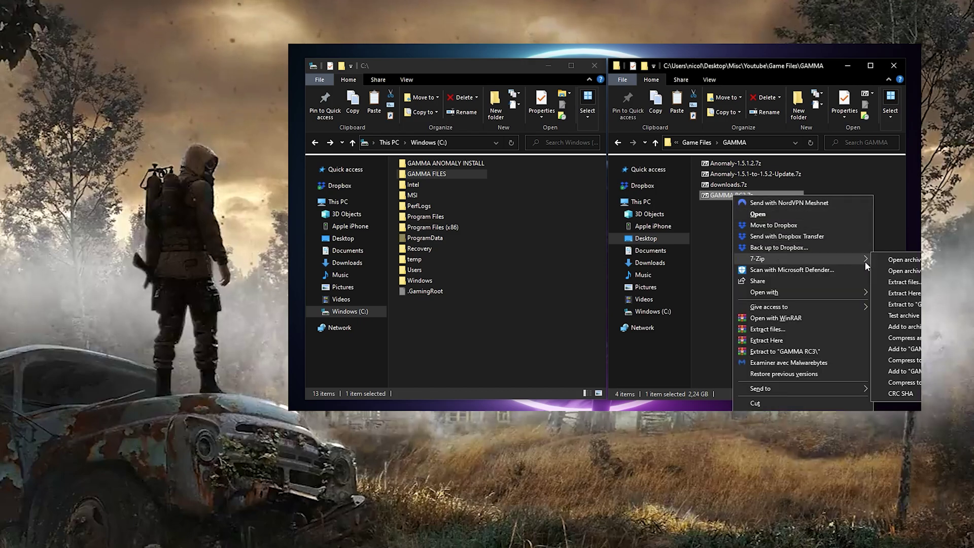
left_click(903, 282)
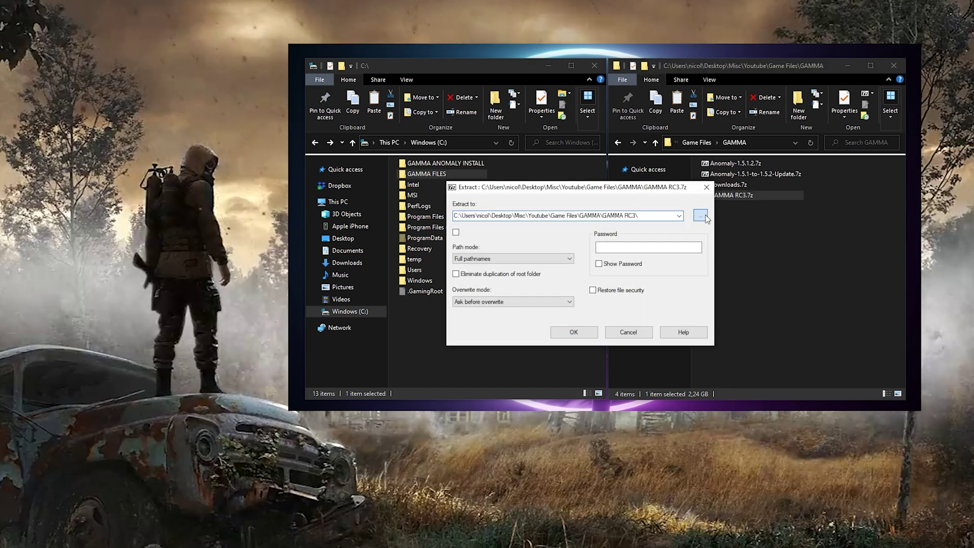
left_click(701, 216)
left_click(512, 260)
left_click(544, 342)
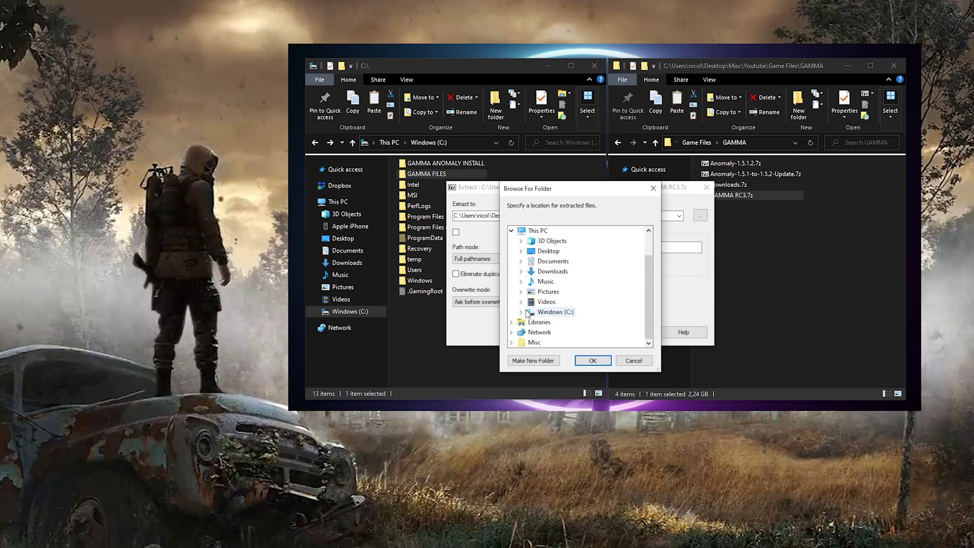
left_click(523, 311)
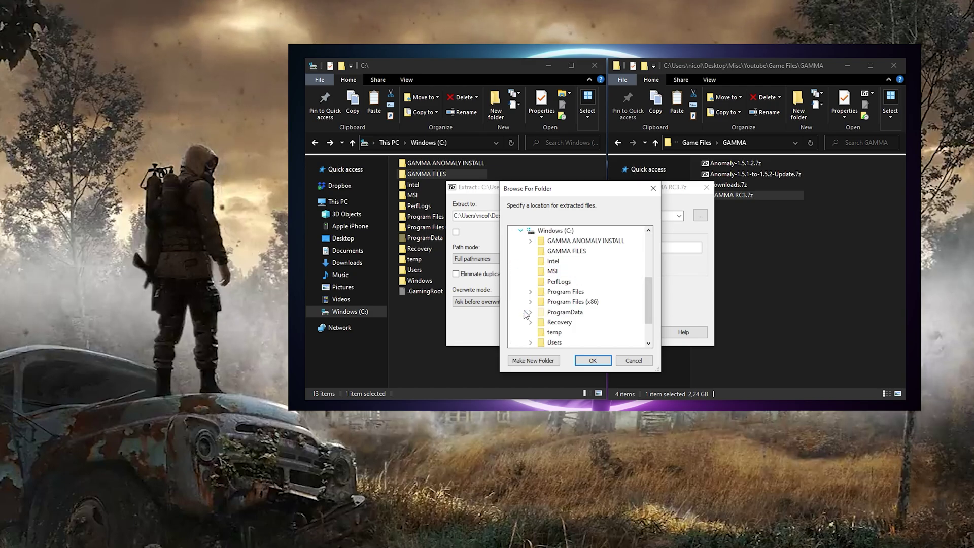
left_click(567, 251)
left_click(592, 360)
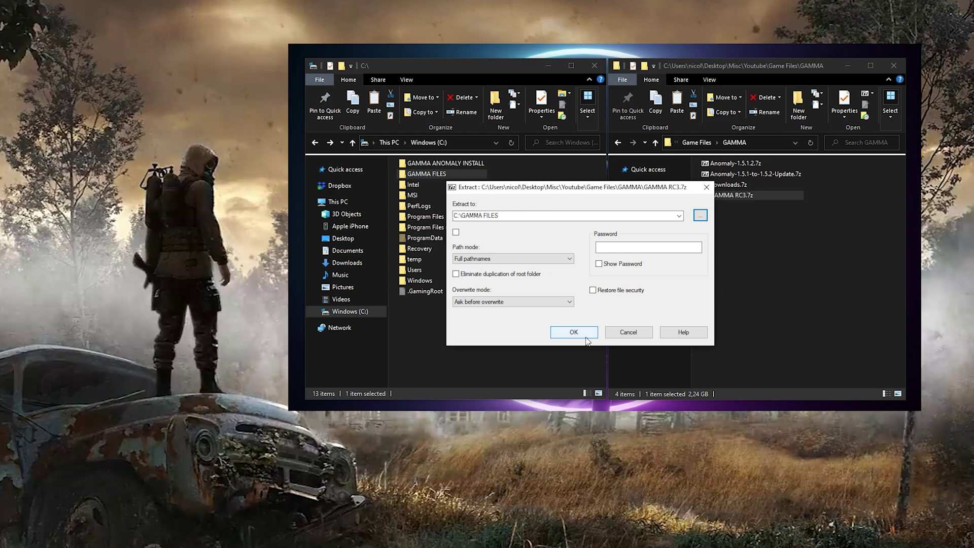
left_click(584, 335)
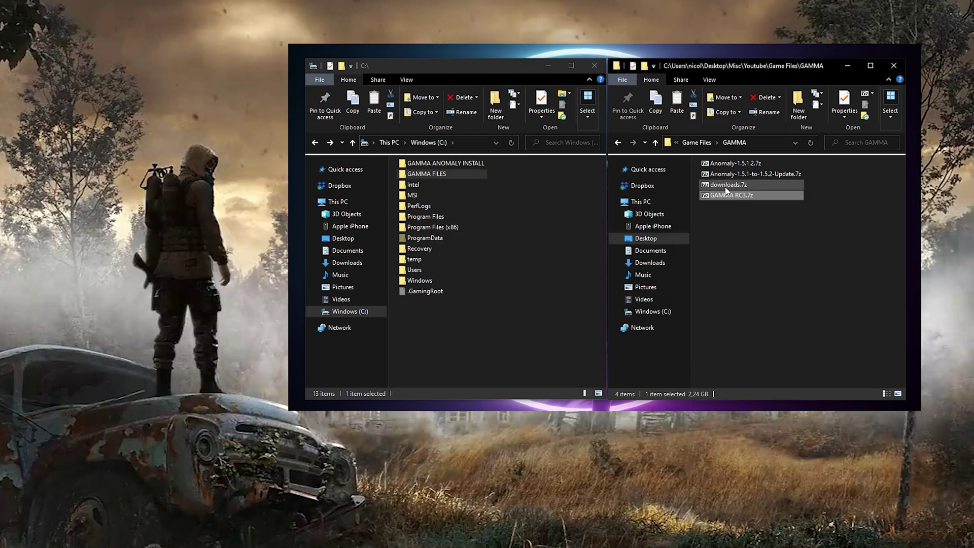
Set downloads.7z to extract into C:\GAMMA FILES as well.
left_click(727, 186)
right_click(726, 188)
mouse_move(761, 250)
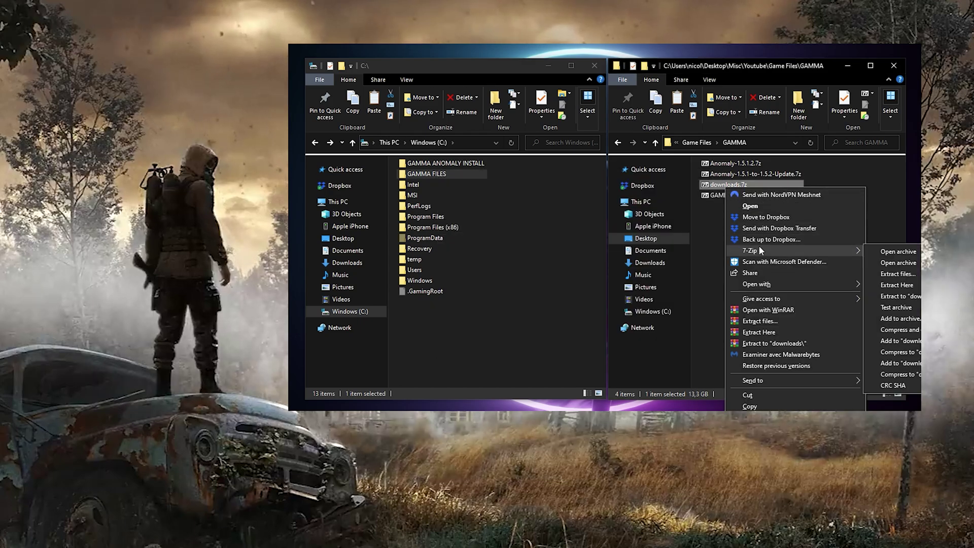
left_click(898, 273)
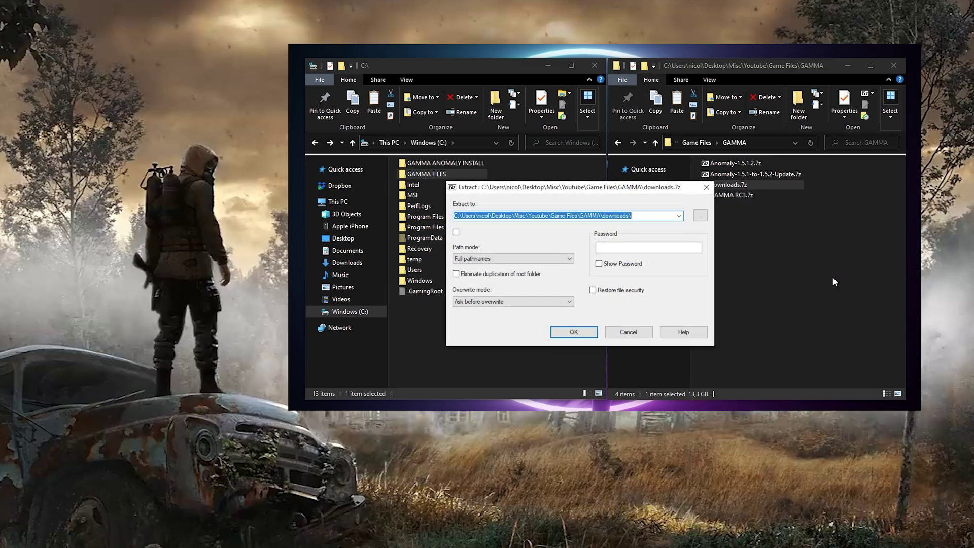
left_click(700, 217)
left_click(511, 261)
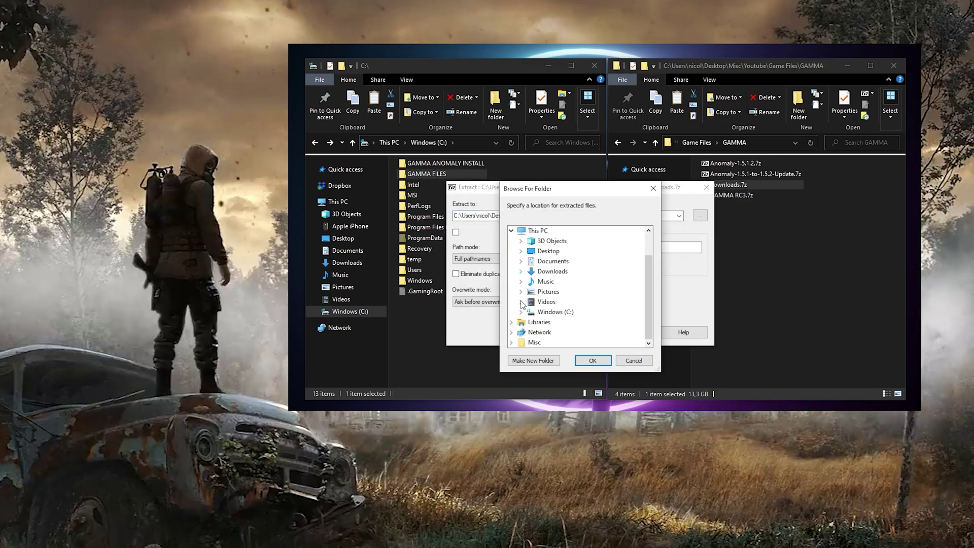
left_click(522, 312)
double_click(566, 250)
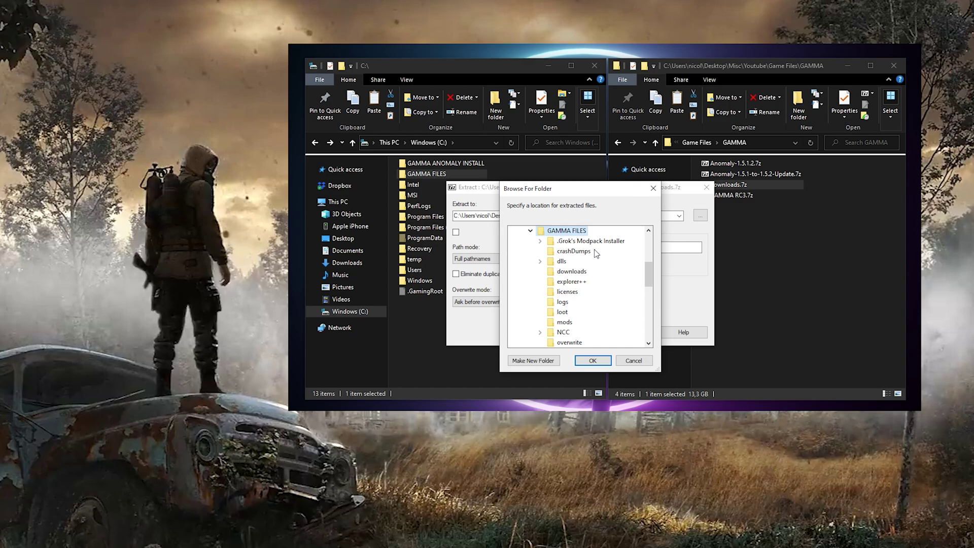
left_click(593, 360)
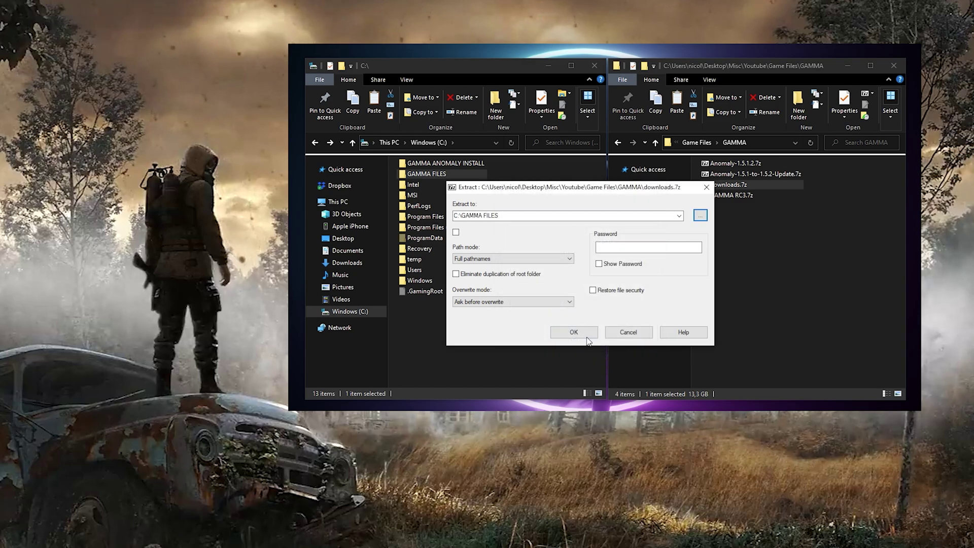
Start the downloads.7z extraction, then reach G.A.M.M.A. Launcher.exe in .Grok's Modpack Installer to run as administrator.
left_click(582, 334)
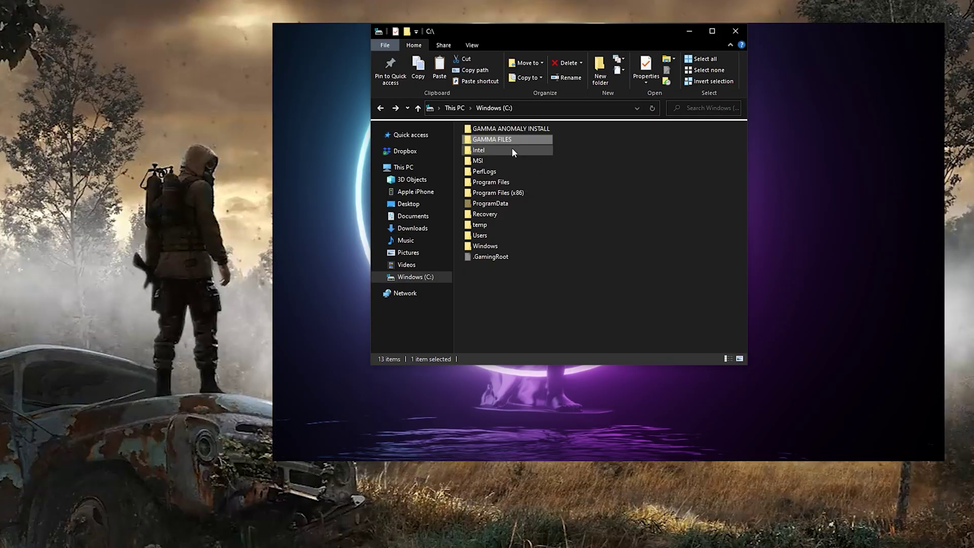
double_click(496, 139)
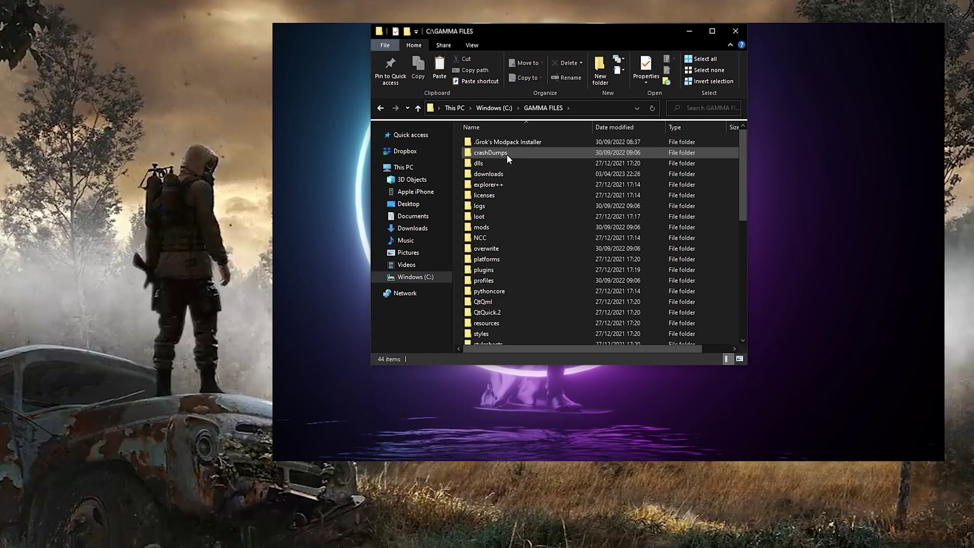
double_click(503, 143)
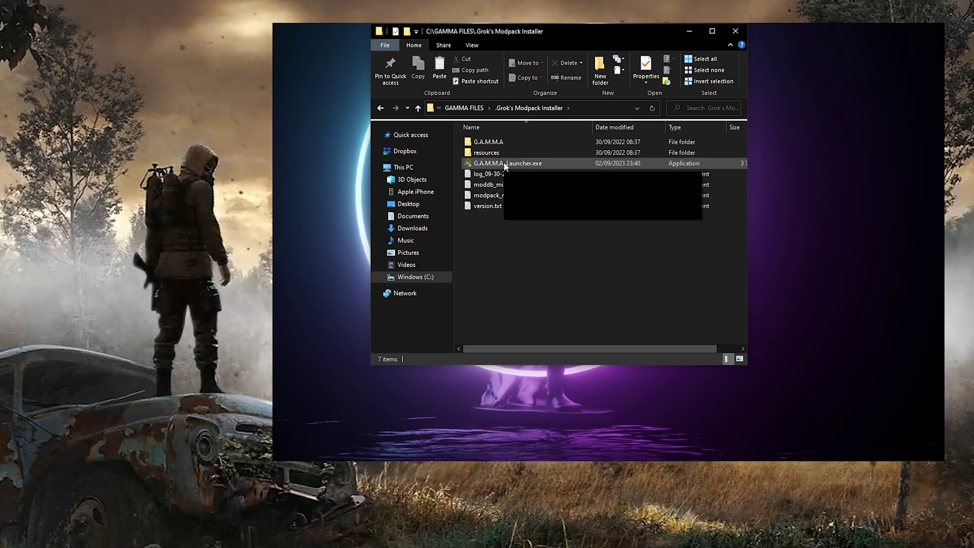
right_click(505, 165)
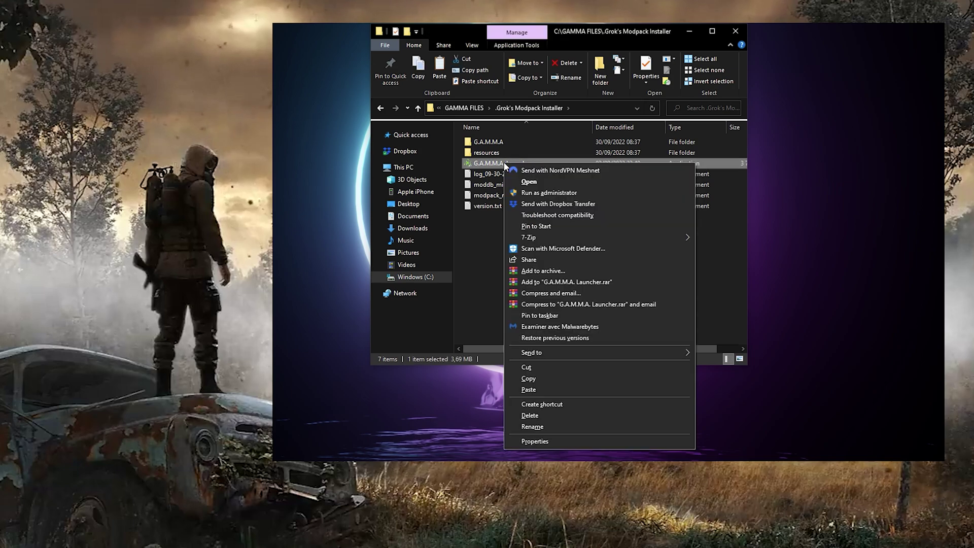
Launch the GAMMA launcher as administrator and begin First Install Initialization, dismissing the missing-game error.
left_click(551, 195)
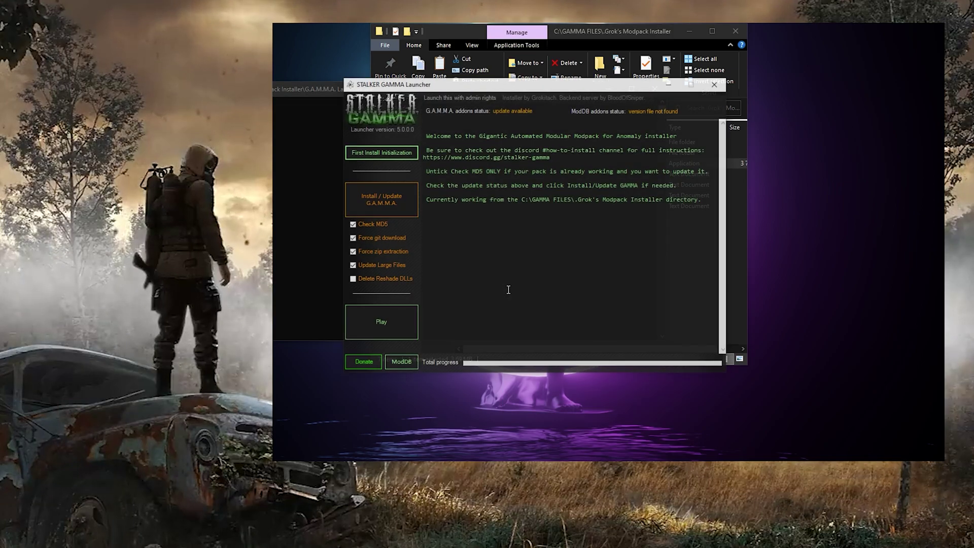
left_click(387, 160)
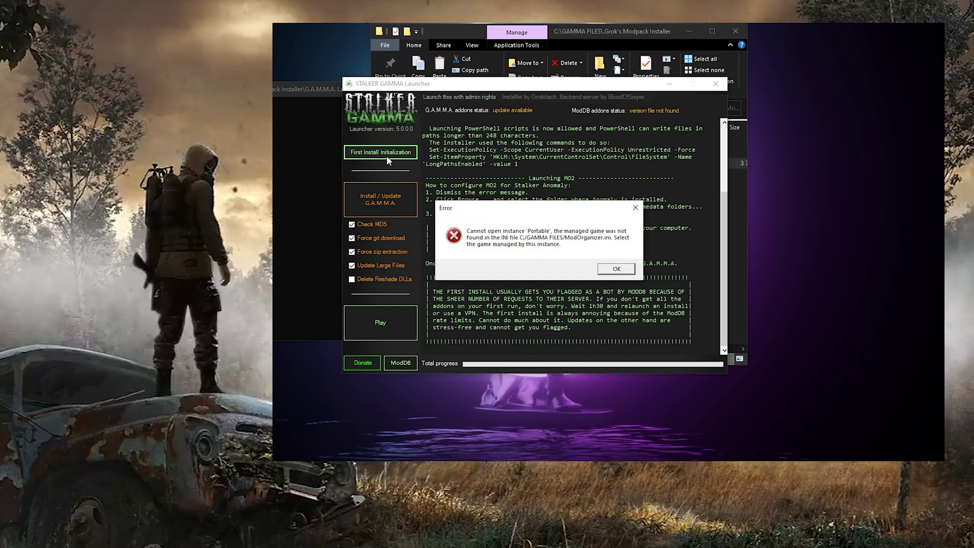
left_click(605, 270)
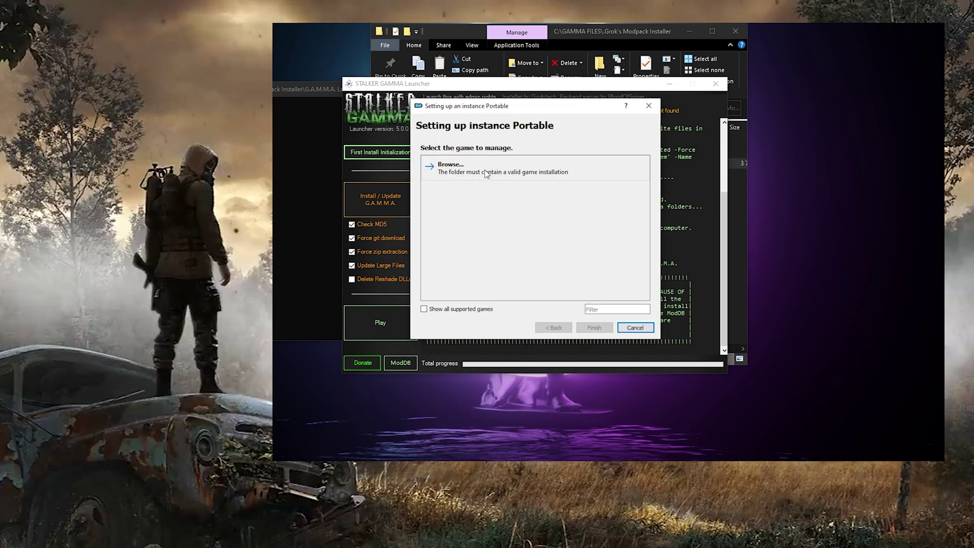
Point Mod Organizer at C:\GAMMA ANOMALY INSTALL as the managed game folder and close MO2.
left_click(484, 172)
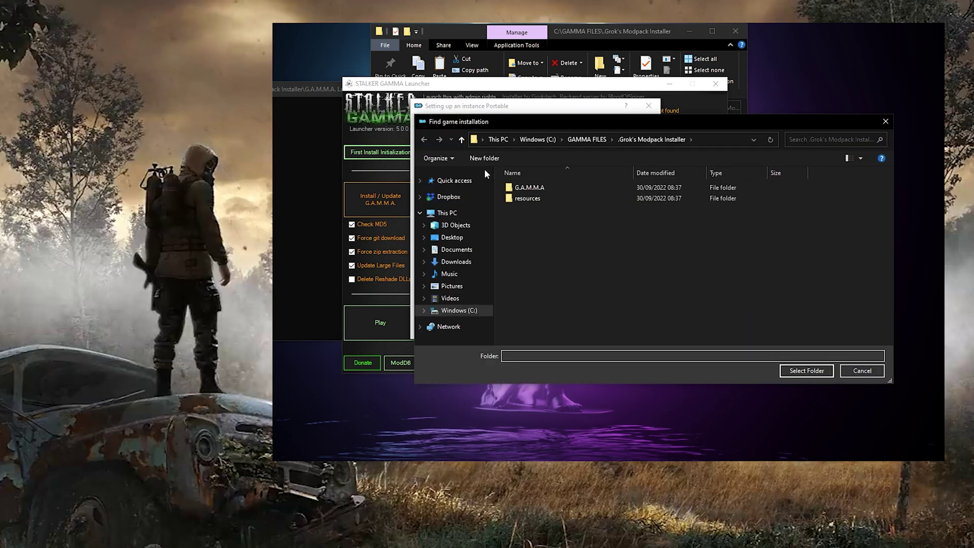
left_click(535, 140)
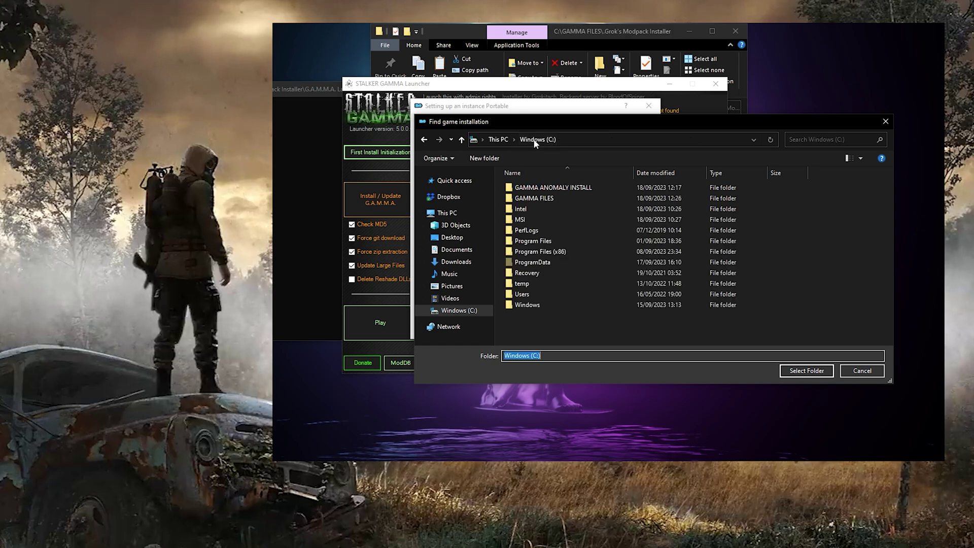
left_click(556, 187)
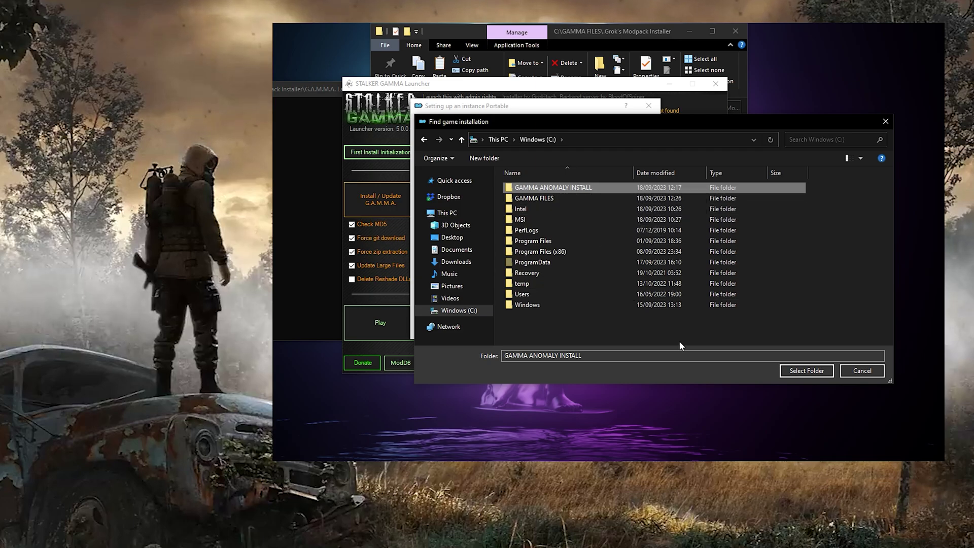
left_click(806, 370)
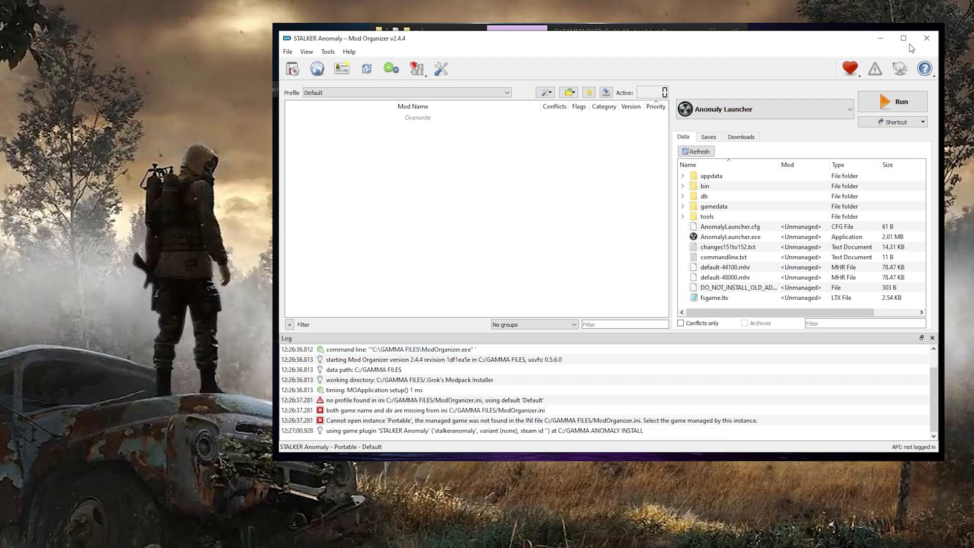
left_click(927, 38)
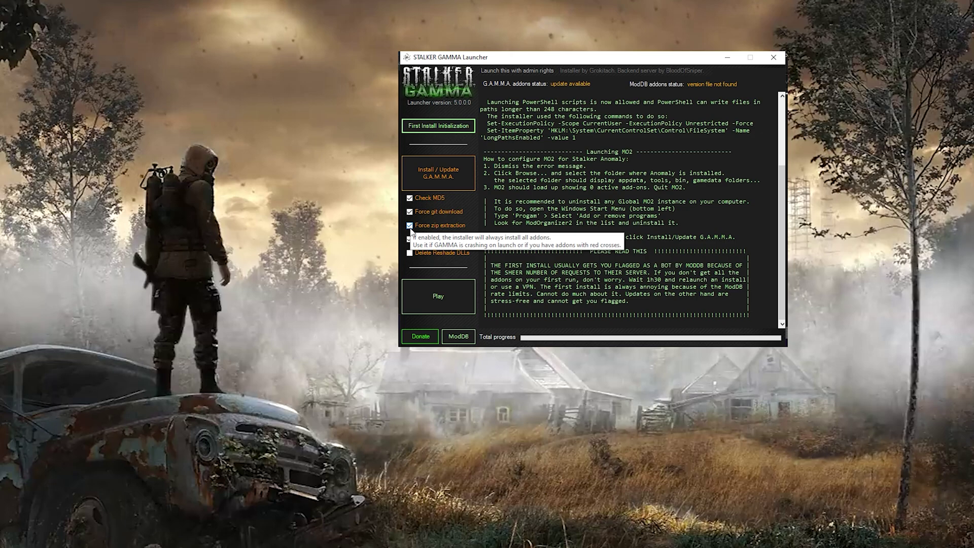
Start the Install / Update G.A.M.M.A. modpack installation.
left_click(451, 177)
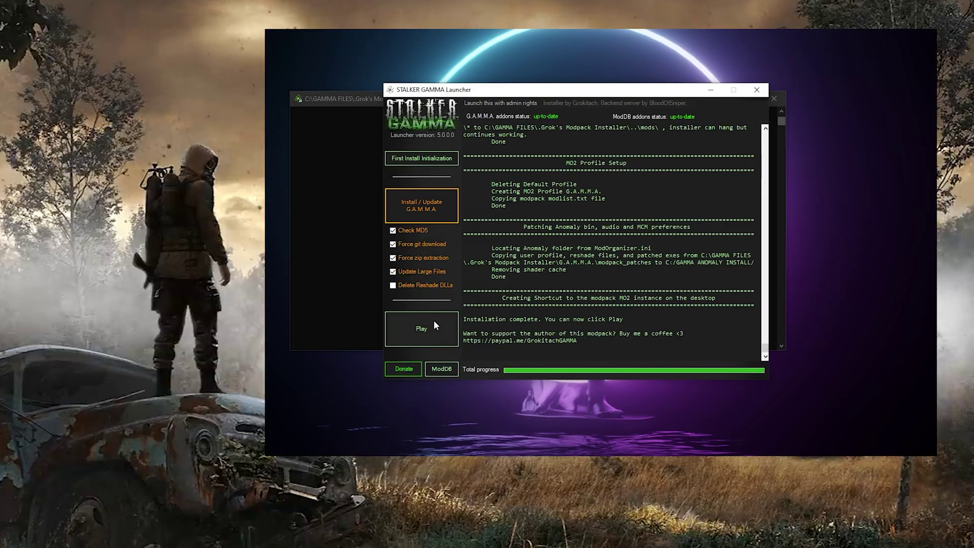
Play the game, dismissing the missing Default profile error, and run Anomaly with G.A.M.M.A. mods from Mod Organizer.
left_click(435, 321)
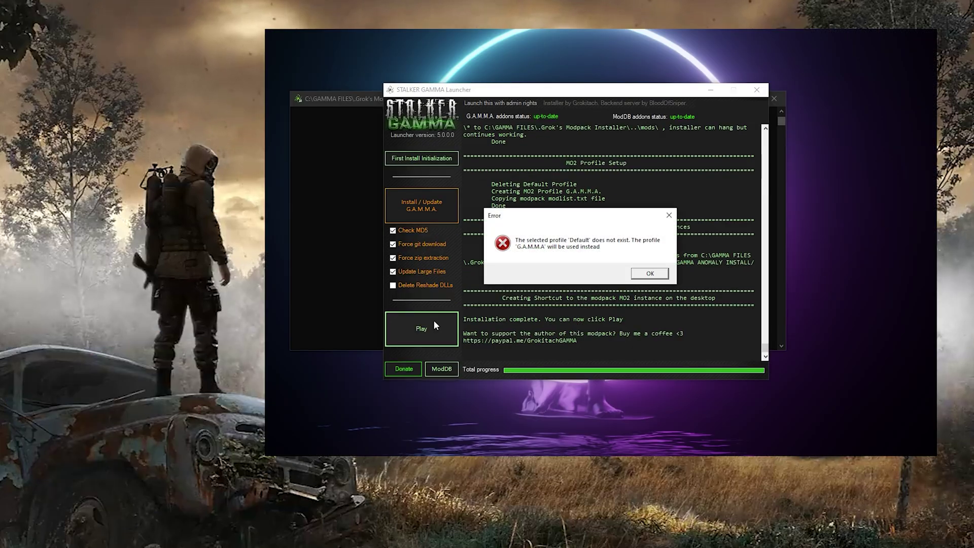
left_click(653, 273)
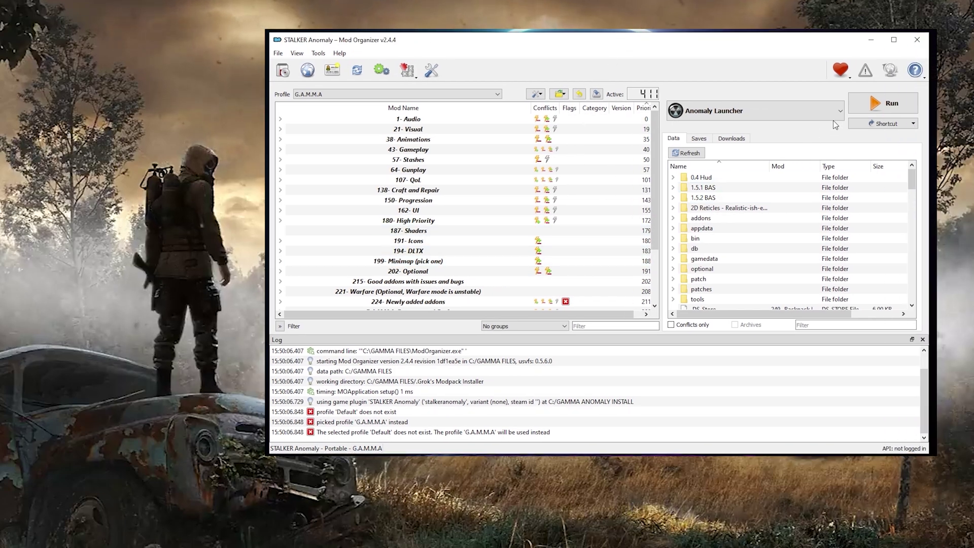
left_click(896, 100)
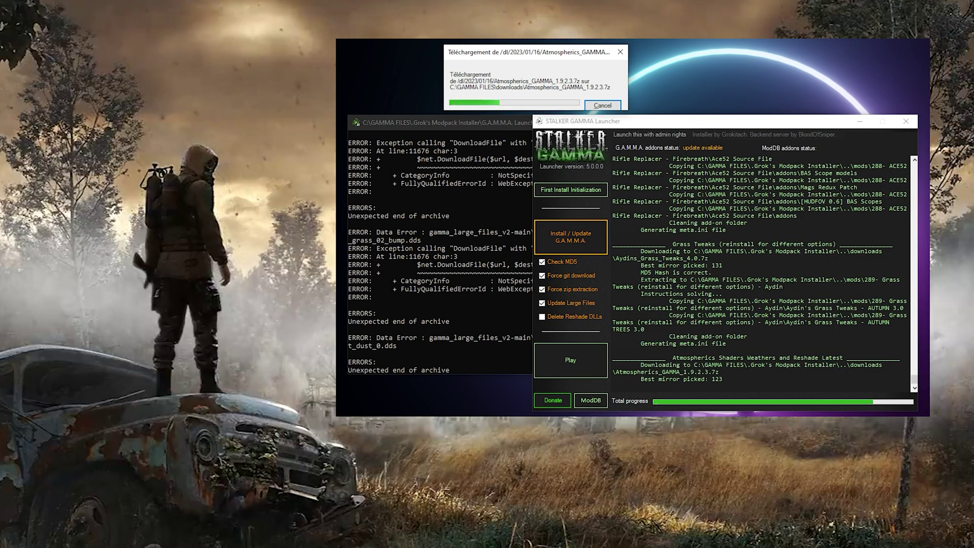
Bring the console window forward to read the 'Unexpected end of archive' errors.
left_click(469, 126)
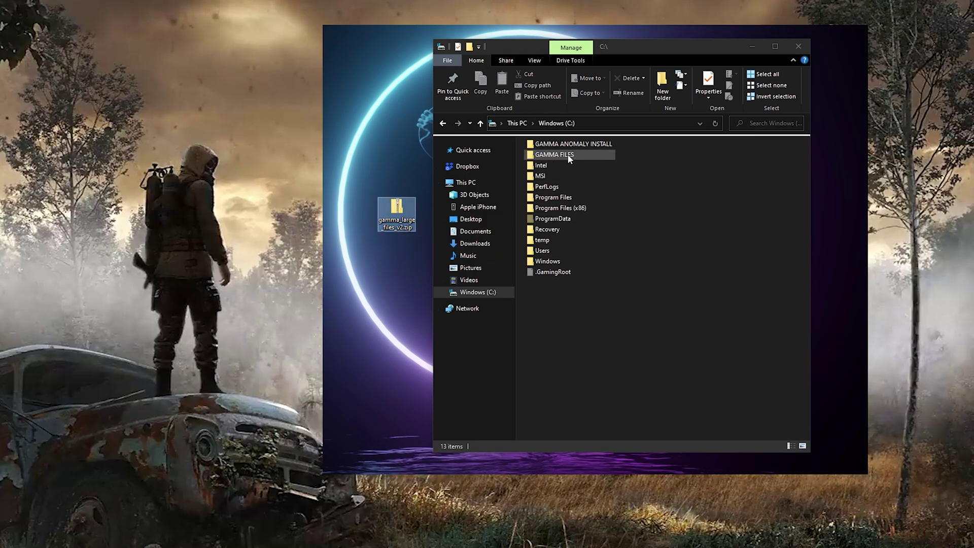
In GAMMA FILES\downloads, replace the 669 MB gamma_large_files_v2.zip with the 1.60 GB desktop copy.
double_click(567, 154)
double_click(556, 190)
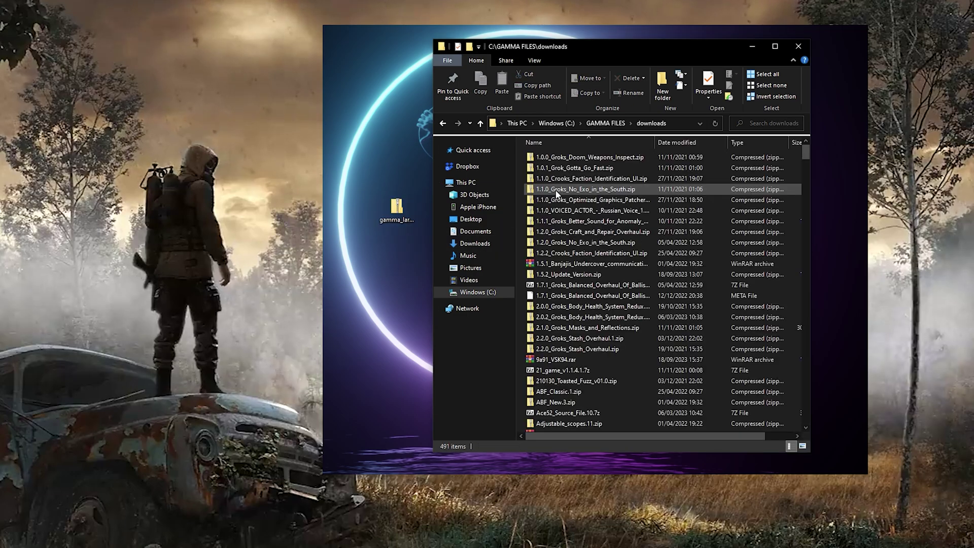
left_click_drag(805, 159, 811, 241)
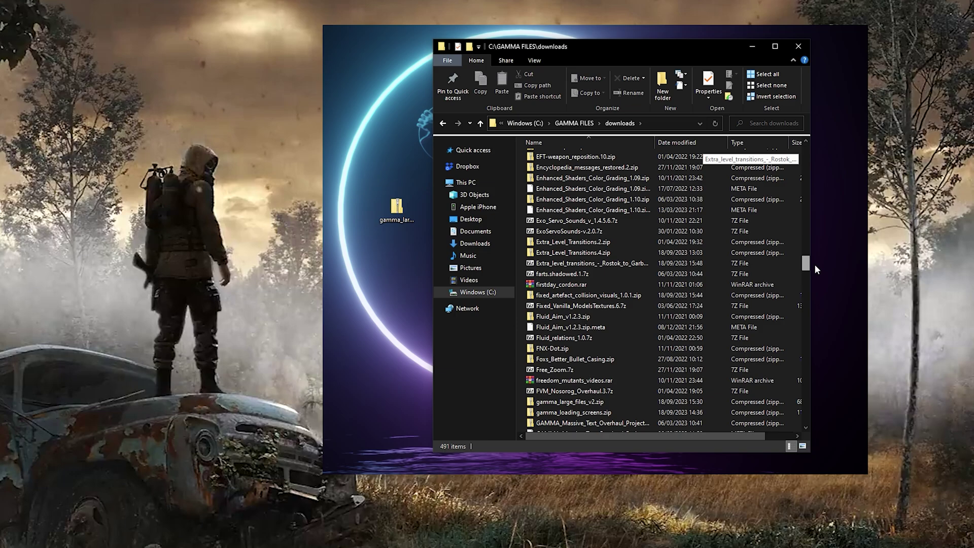
left_click_drag(815, 266, 815, 270)
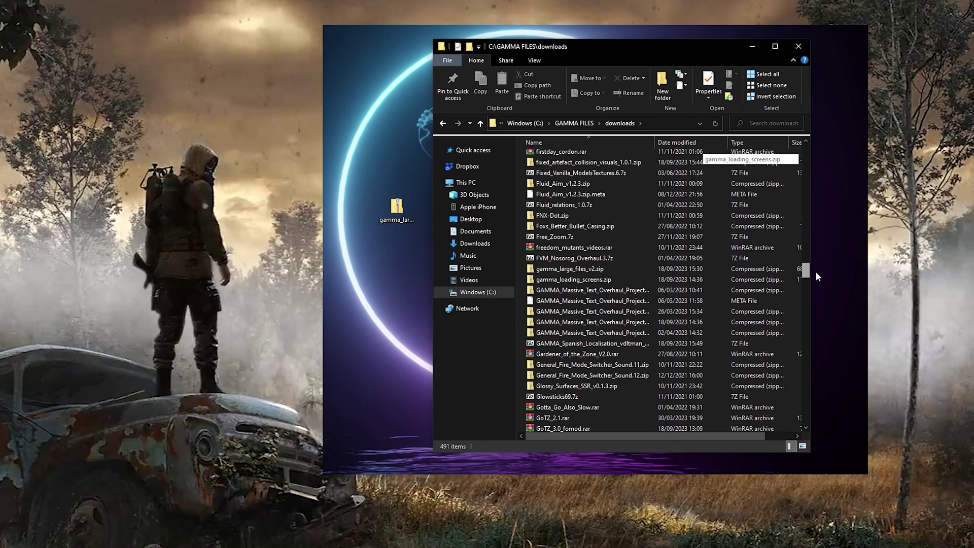
left_click(590, 270)
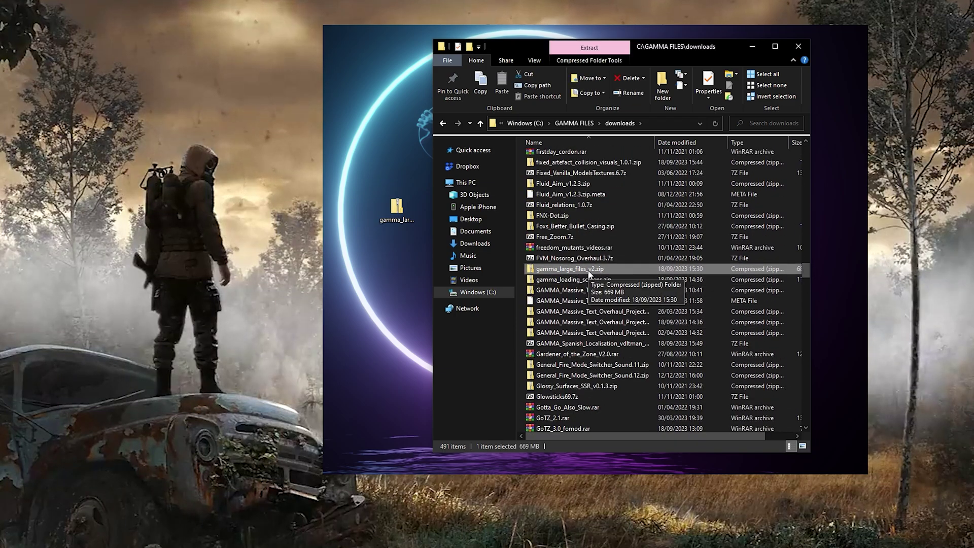
mouse_move(590, 273)
left_mouse_down()
mouse_move(409, 226)
mouse_move(710, 286)
left_mouse_up()
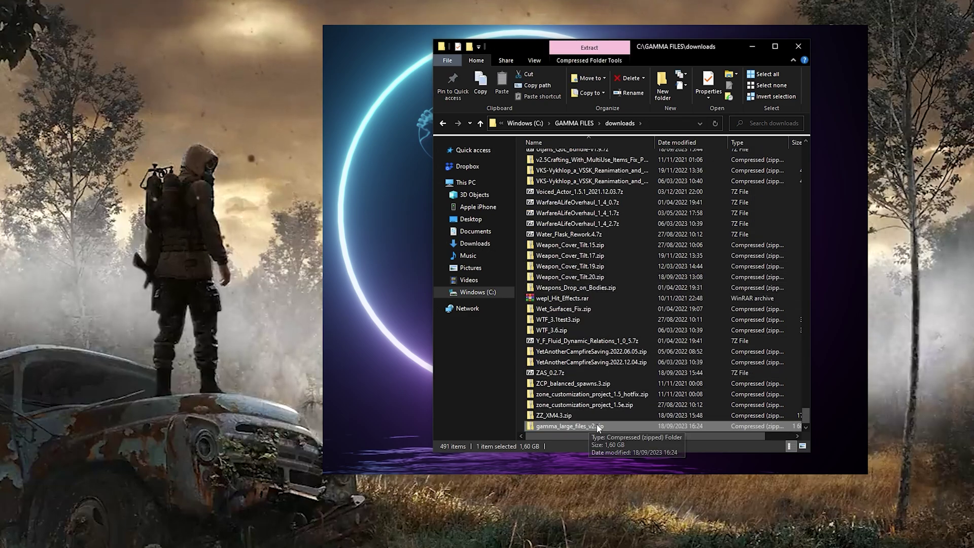
Return to GAMMA FILES\.Grok's Modpack Installer and bring up actions for the launcher executable.
left_click(574, 123)
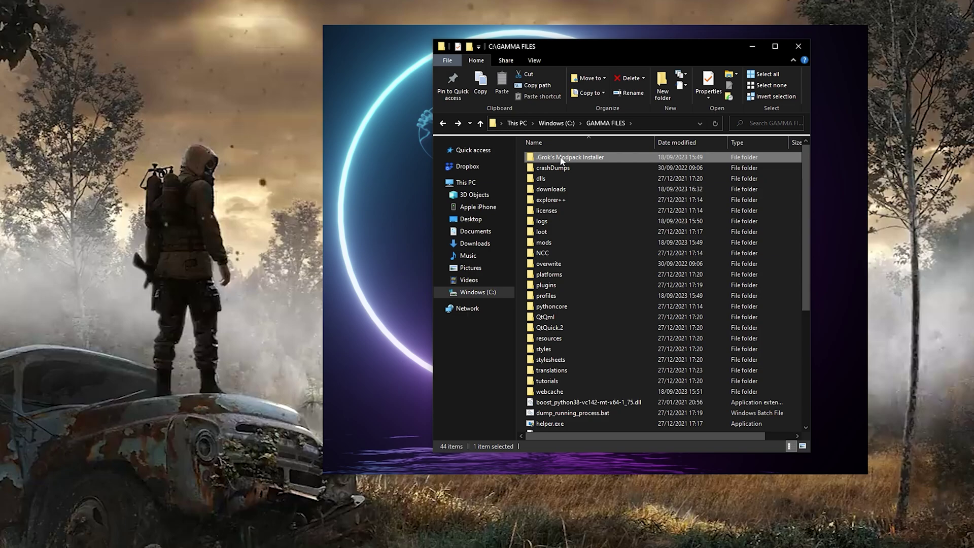
double_click(560, 155)
left_click(564, 187)
right_click(564, 187)
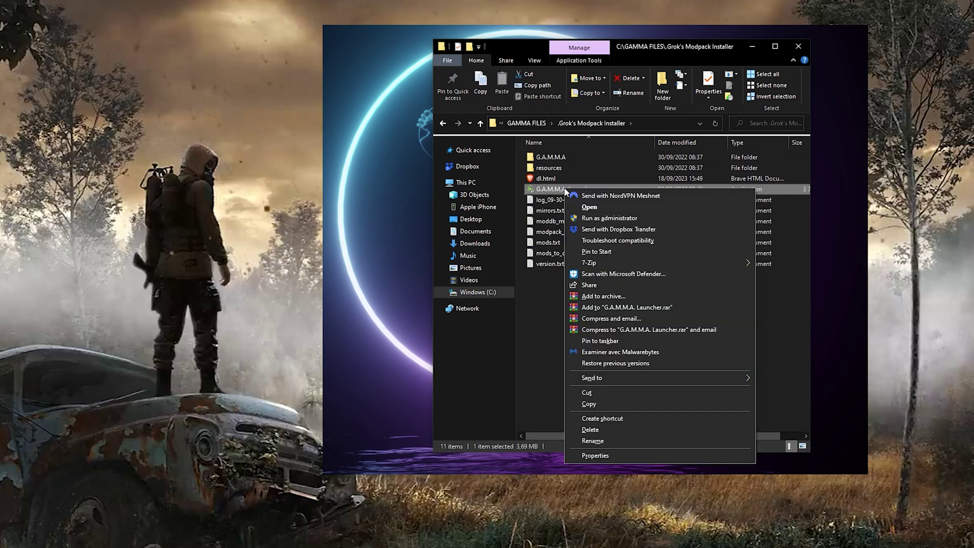
Run the launcher as administrator with Force git download and Update Large Files unticked, and update G.A.M.M.A. to completion.
left_click(620, 218)
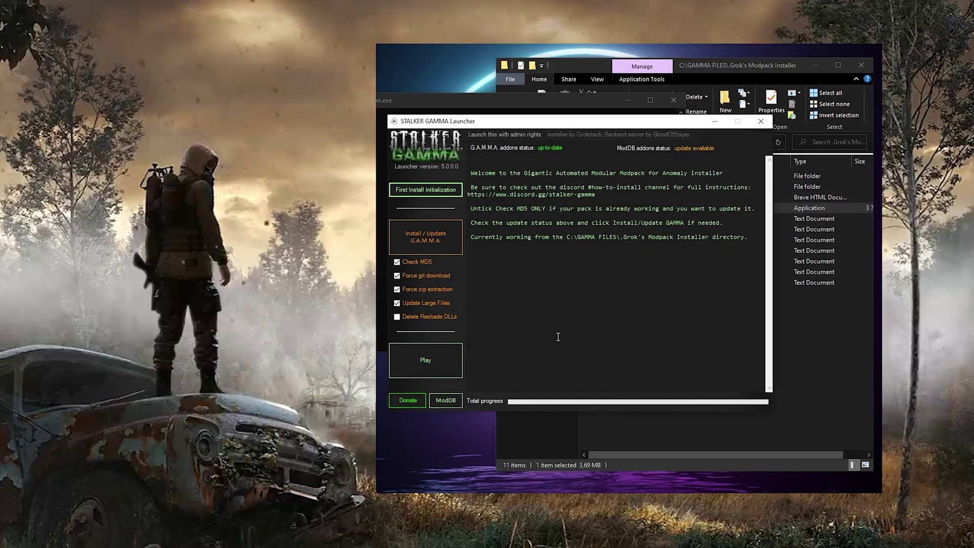
left_click(397, 275)
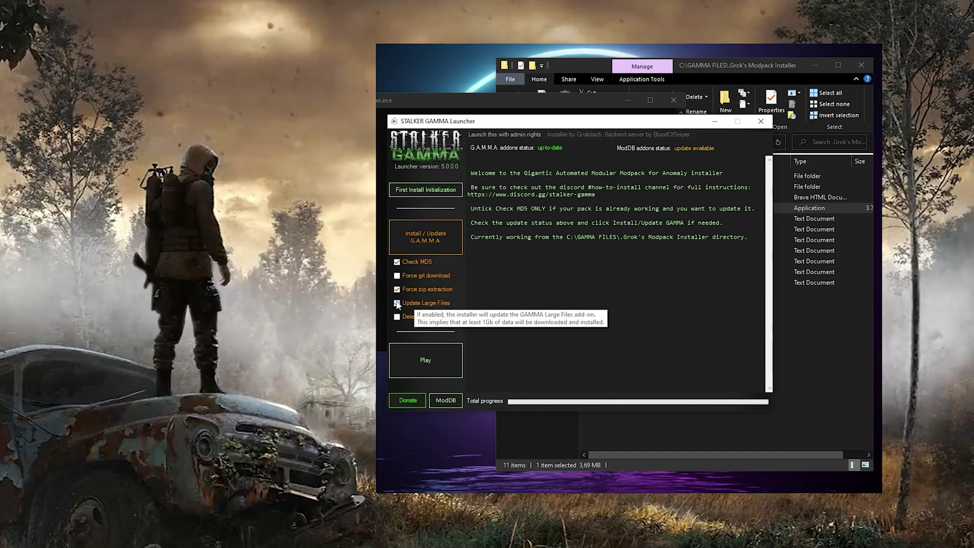
left_click(400, 301)
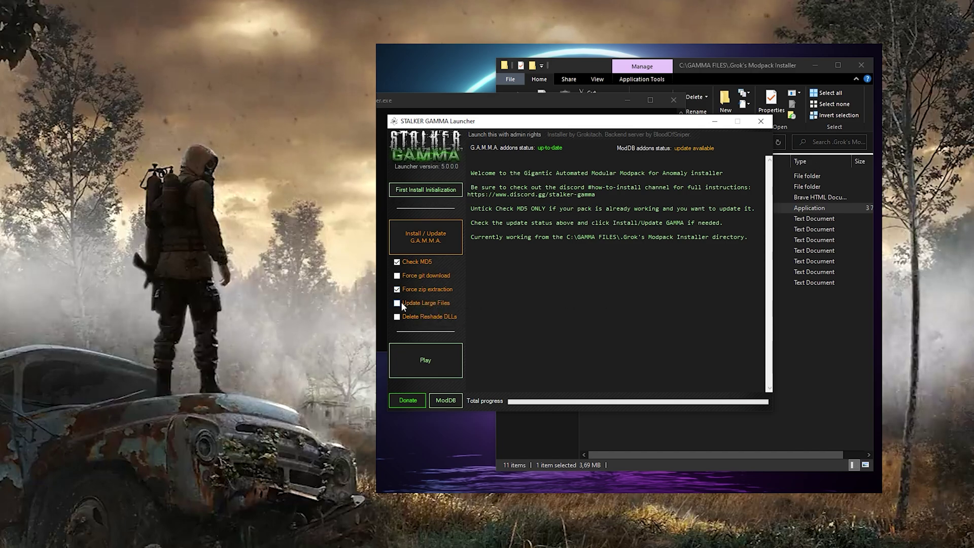
left_click(434, 240)
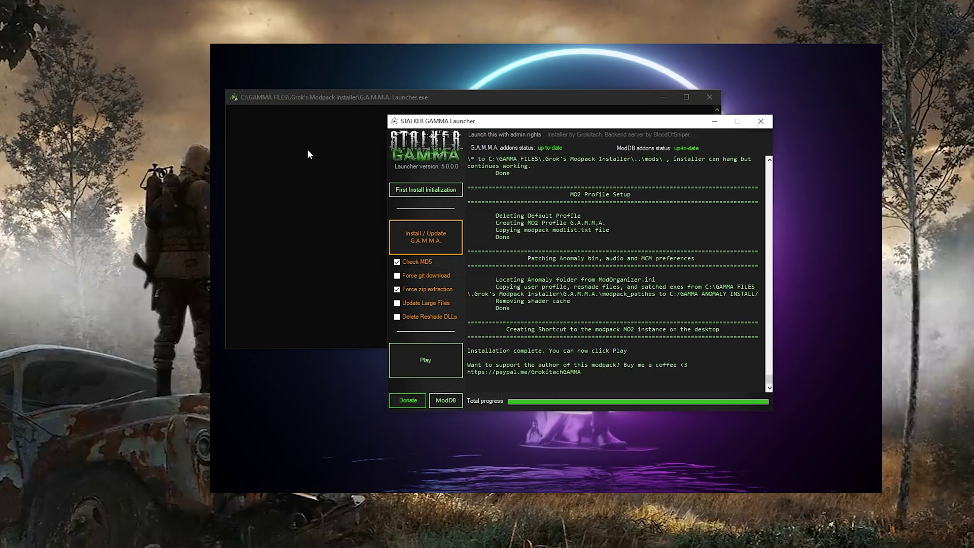
left_click(393, 279)
left_click(706, 364)
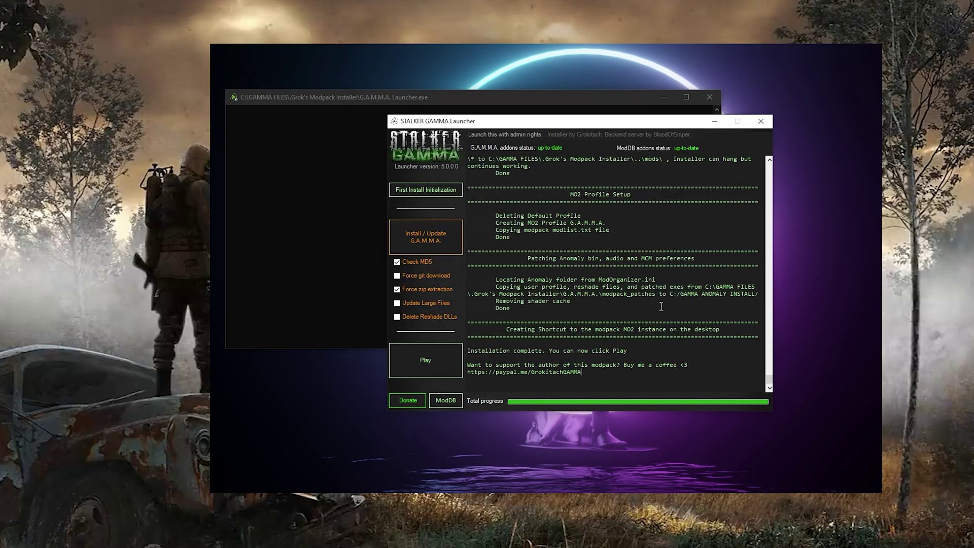
Launch the modded game, then browse the G.A.M.M.A. Discord announcements and how-to-update channels.
left_click(426, 361)
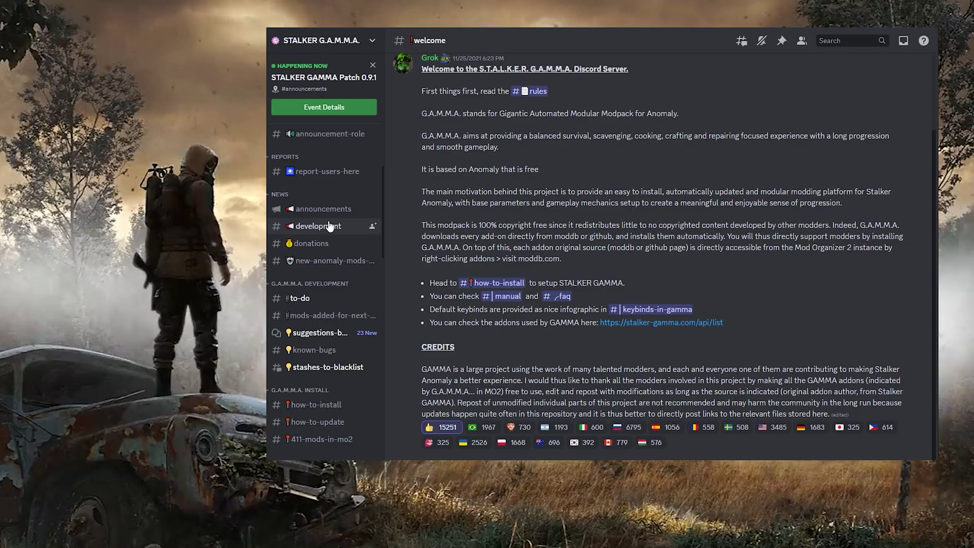
left_click(334, 212)
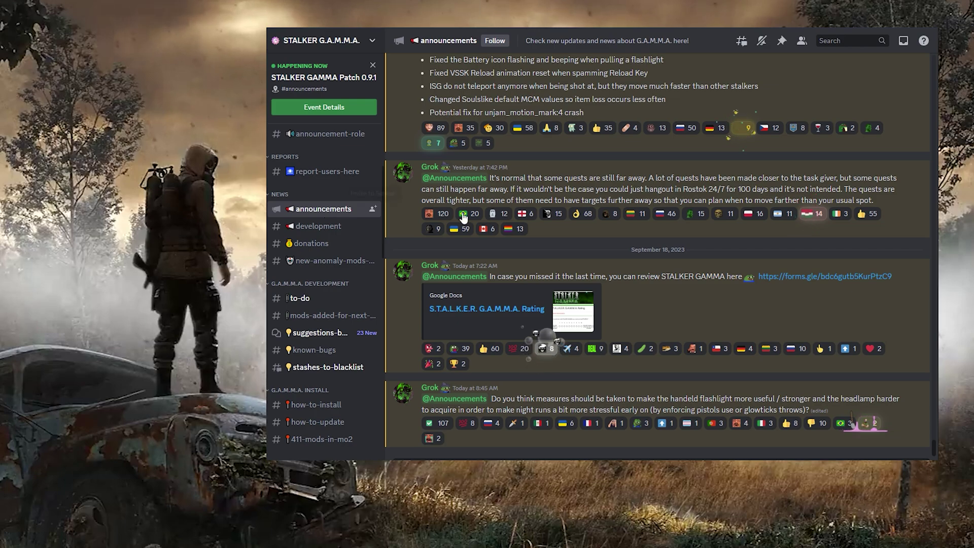
scroll(547, 228, "up", 3)
scroll(553, 243, "up", 1)
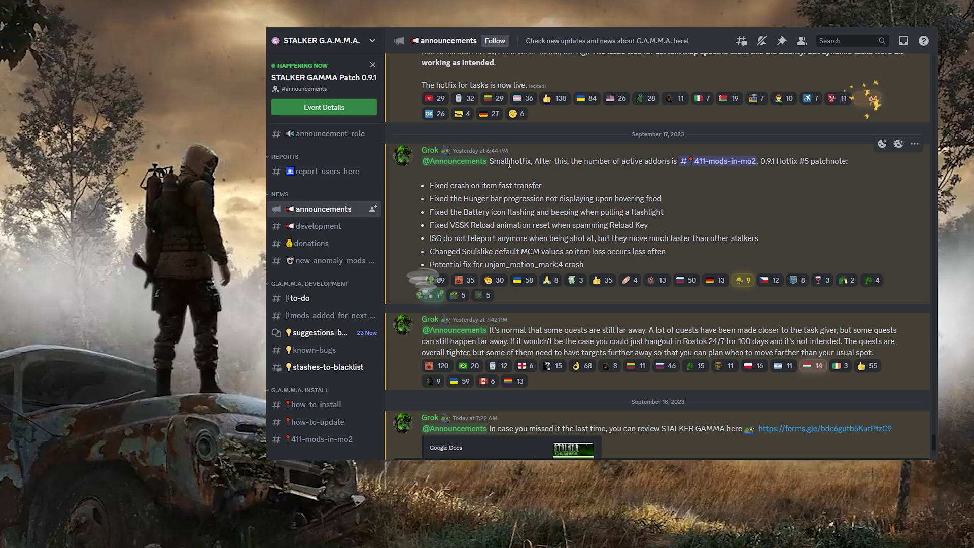
scroll(518, 191, "down", 4)
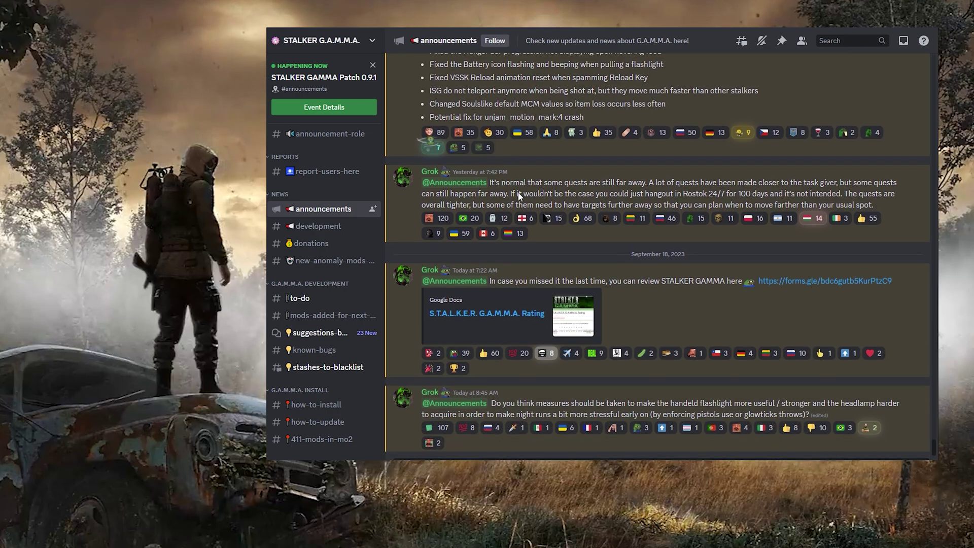
scroll(366, 259, "down", 3)
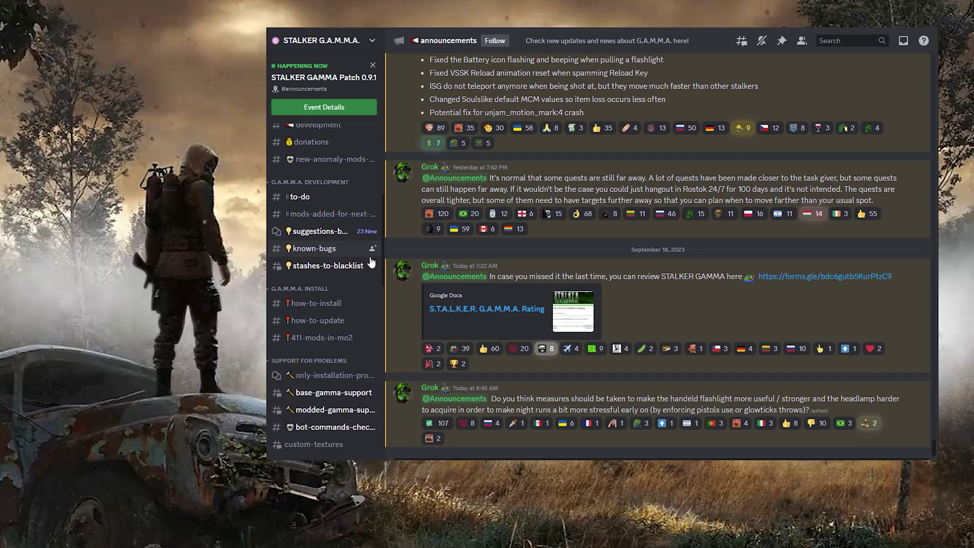
left_click(323, 327)
mouse_move(680, 300)
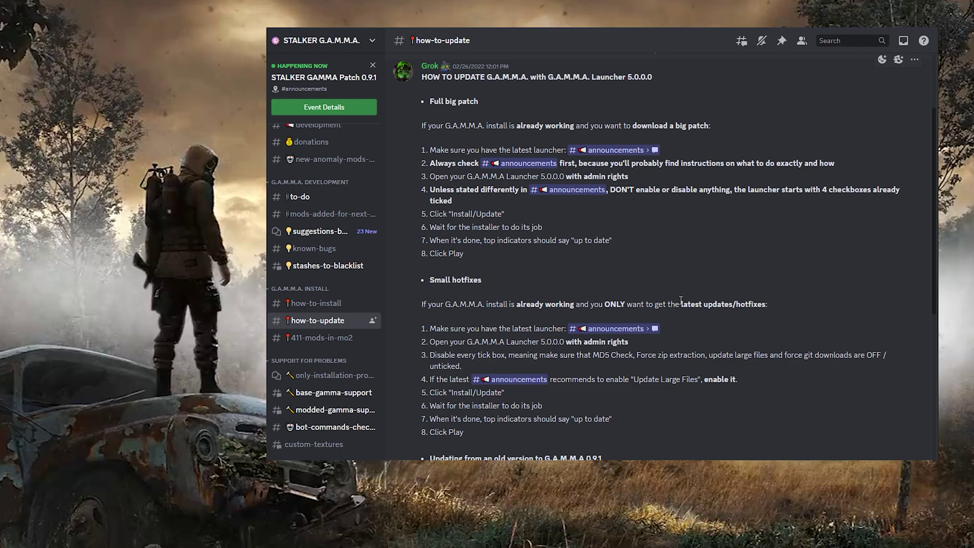
Highlight the 'Full big patch' and 'Small hotfixes' update-step headings, then clear the selection.
triple_click(437, 98)
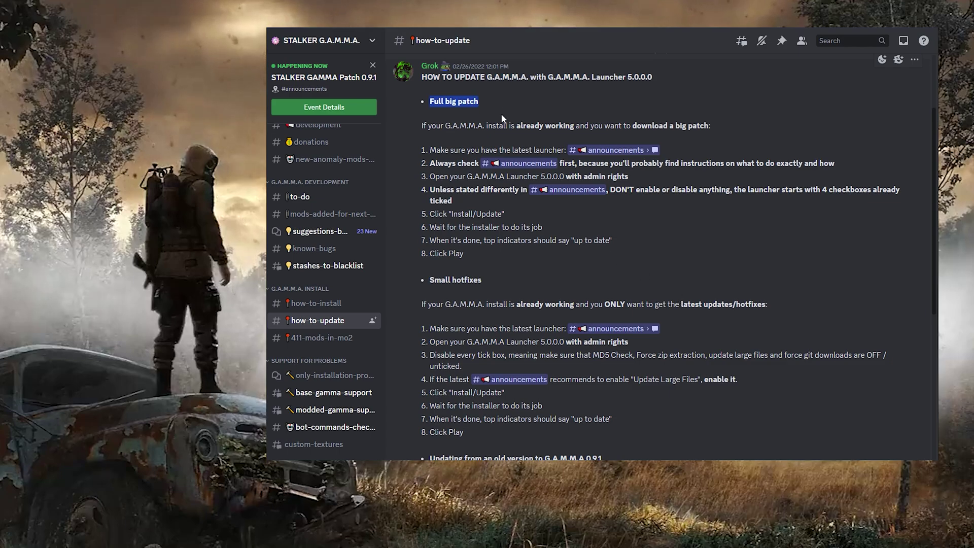
triple_click(434, 279)
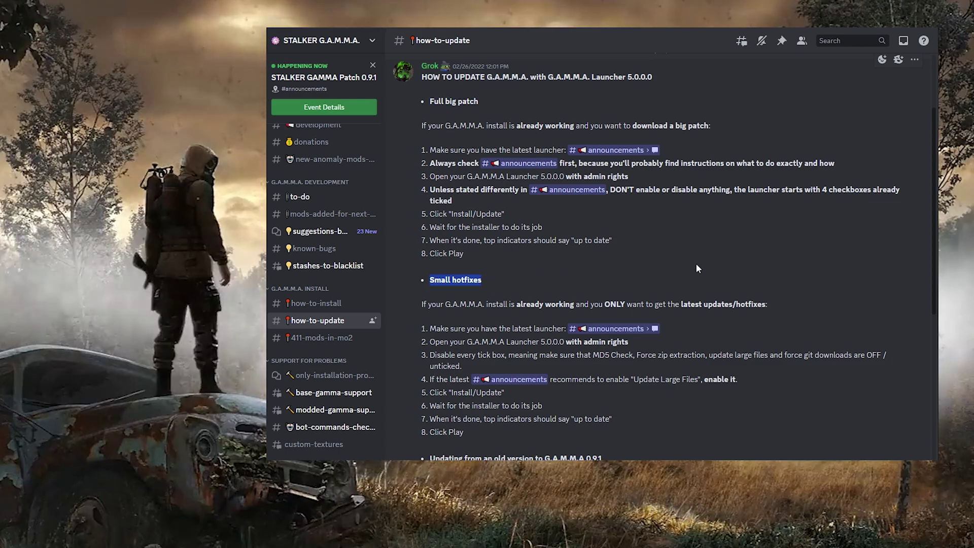
left_click(735, 265)
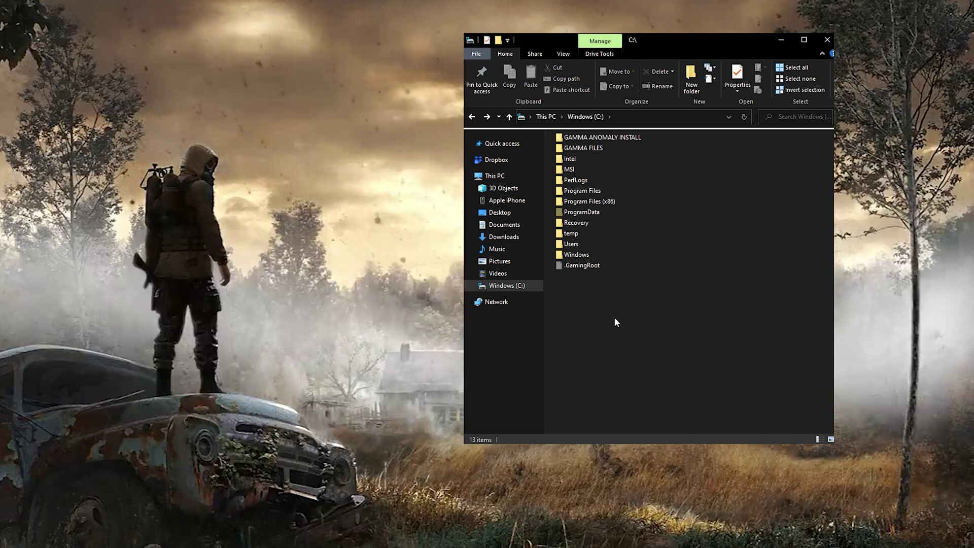
Copy user.ltx from C:\GAMMA ANOMALY INSTALL\appdata and paste a backup onto the desktop.
double_click(612, 139)
double_click(578, 149)
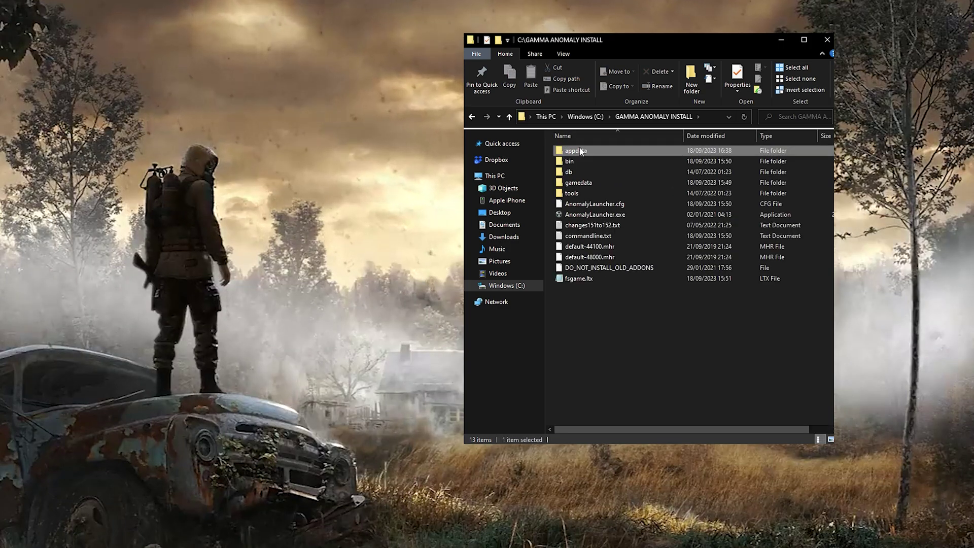
left_click(576, 164)
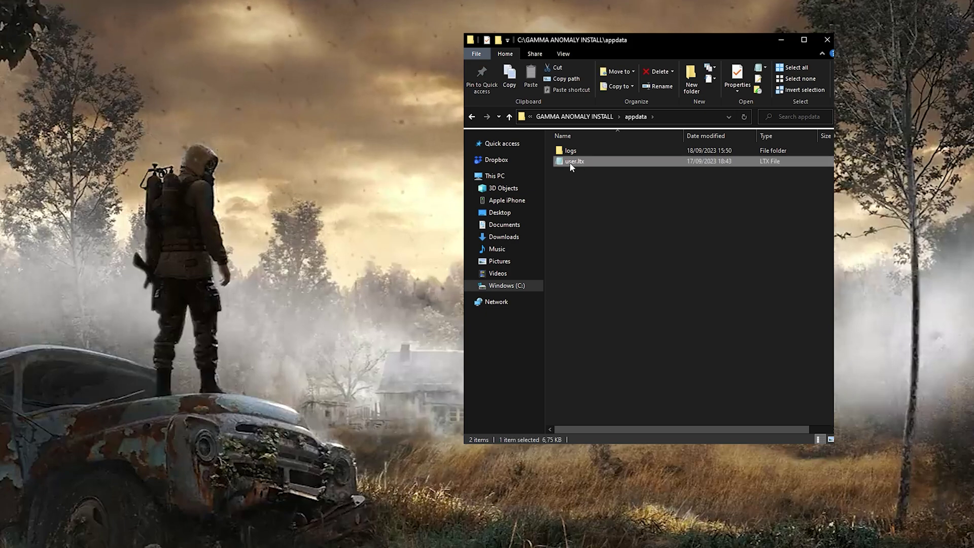
mouse_move(575, 161)
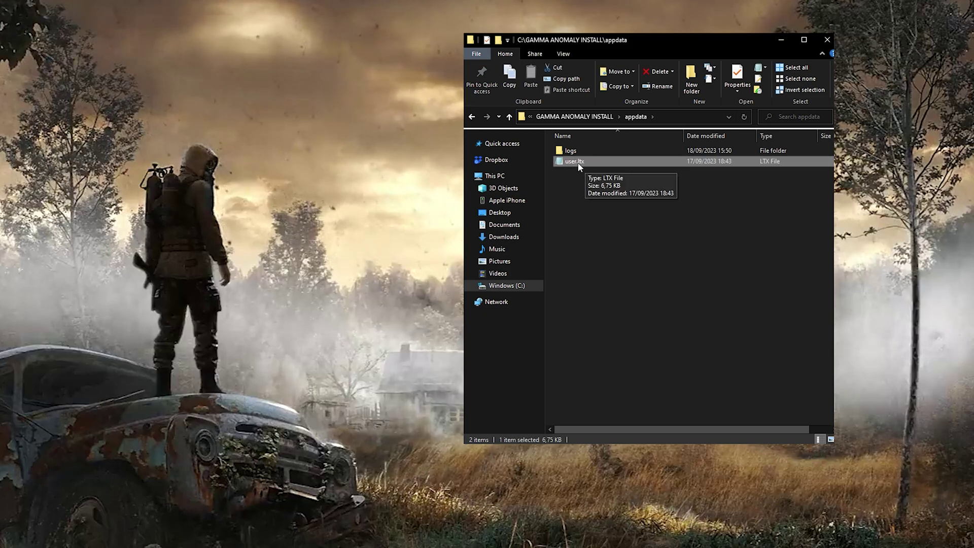
right_click(579, 167)
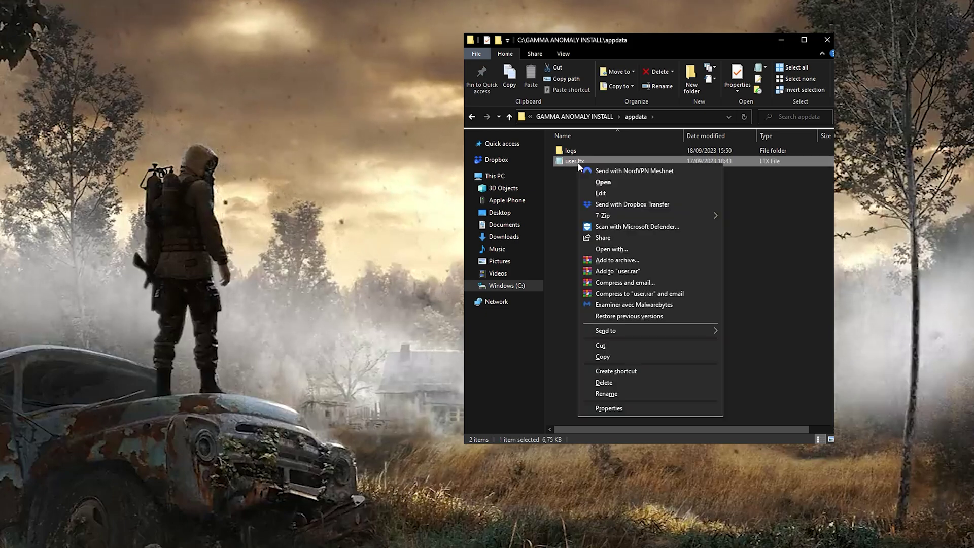
left_click(610, 353)
right_click(395, 169)
left_click(434, 212)
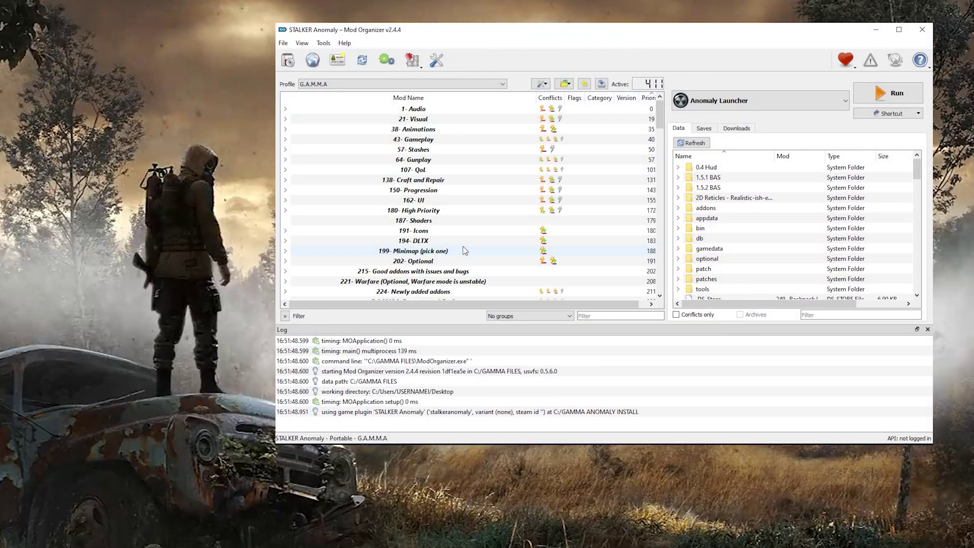
Filter the mod list for 'mcm' and open Rename Mod on the MCM values mod, keeping its original name.
left_click(605, 314)
type("mcm")
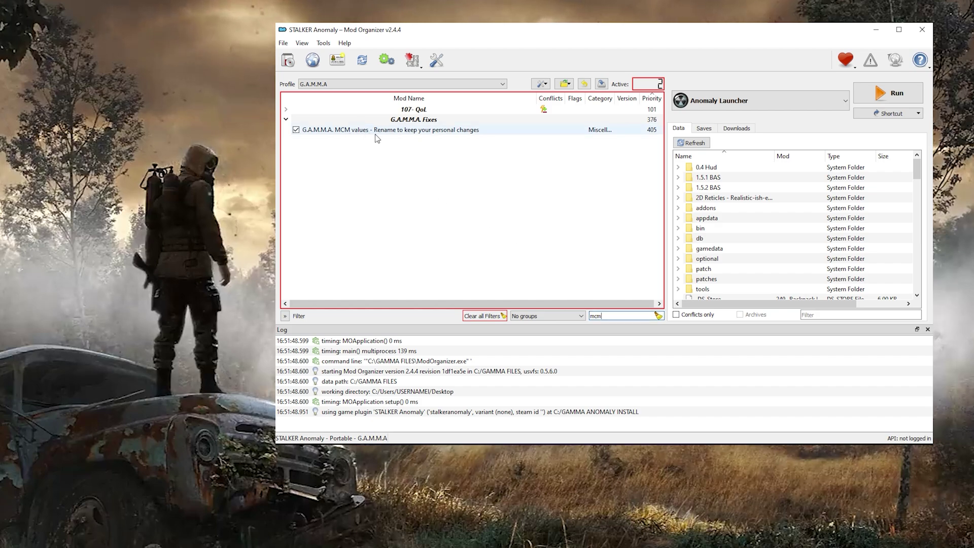
right_click(404, 134)
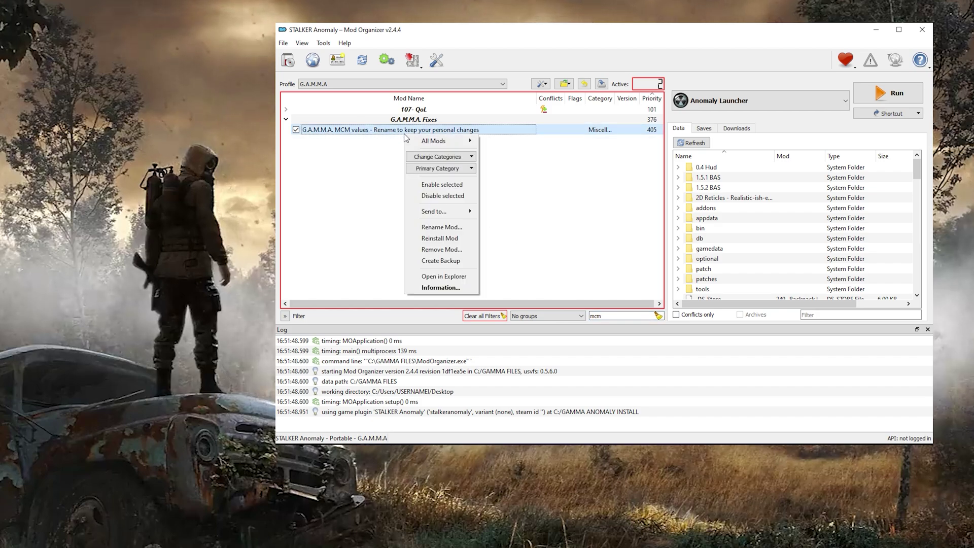
left_click(451, 227)
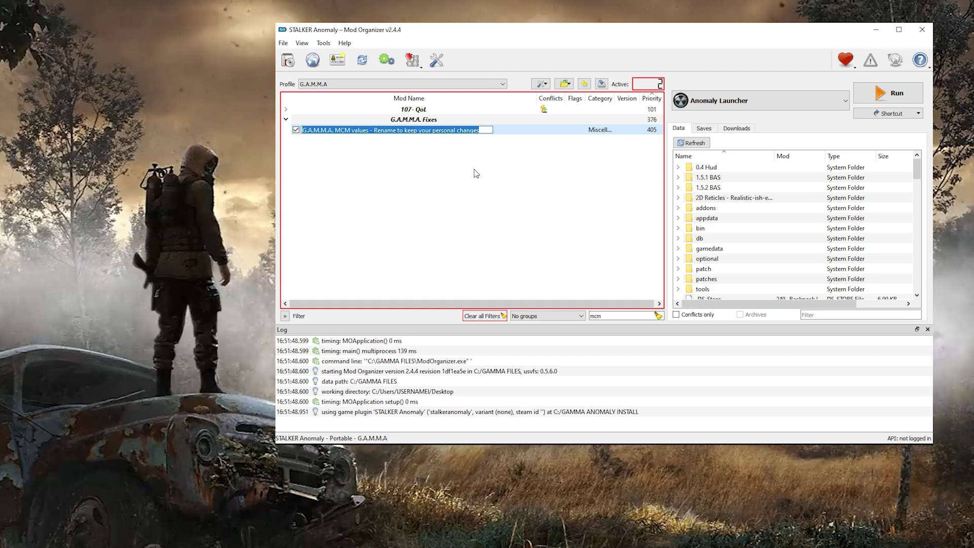
key("Return")
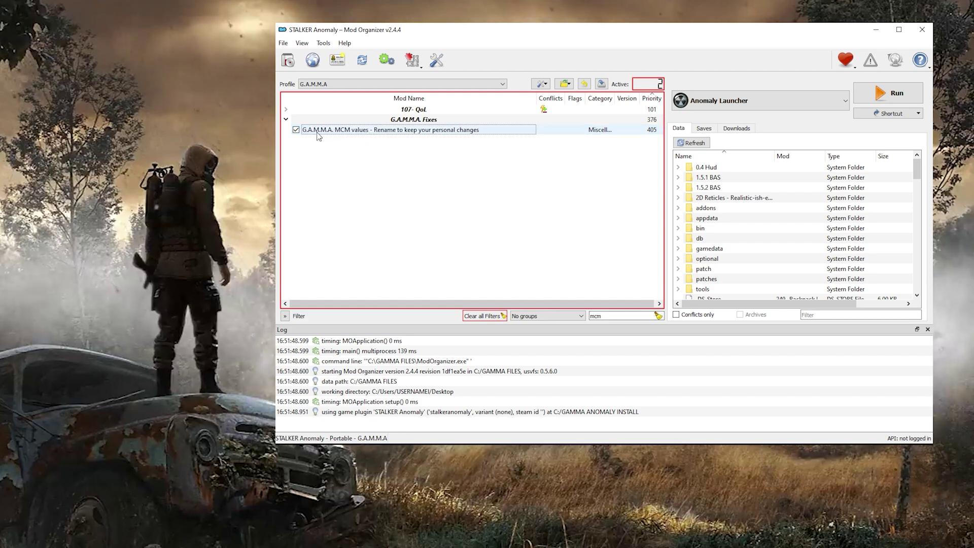
Toggle the G.A.M.M.A. MCM values mod off and back on, leaving it enabled, and close Mod Organizer.
left_click(296, 130)
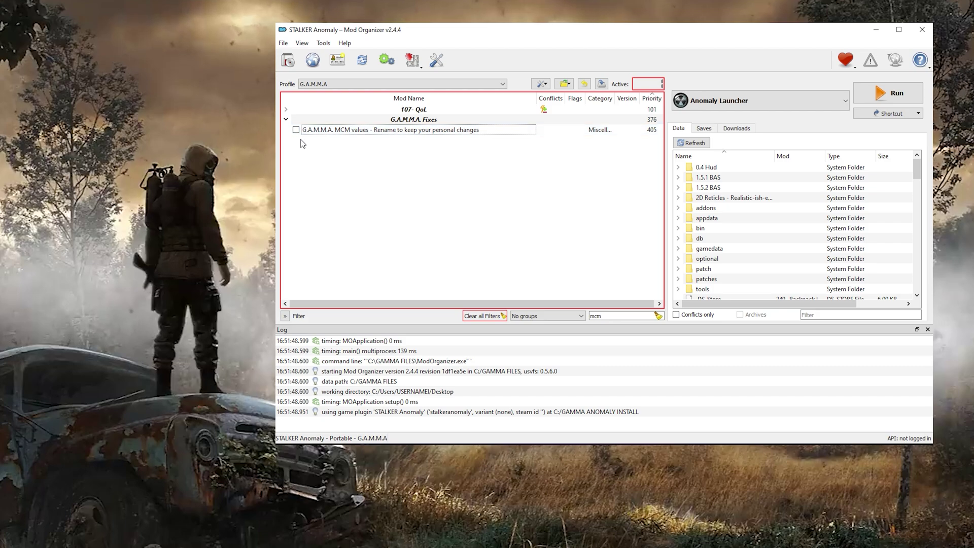
left_click(295, 131)
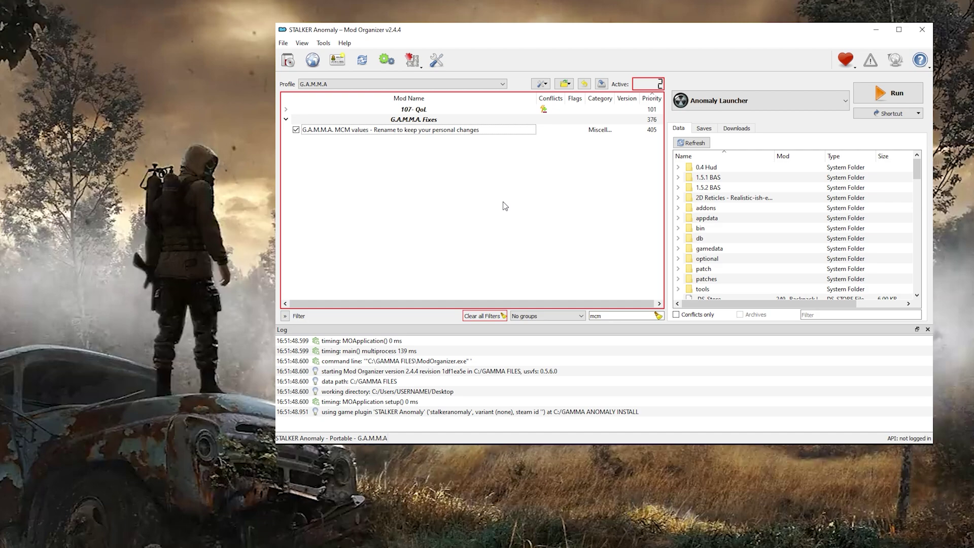
left_click(921, 31)
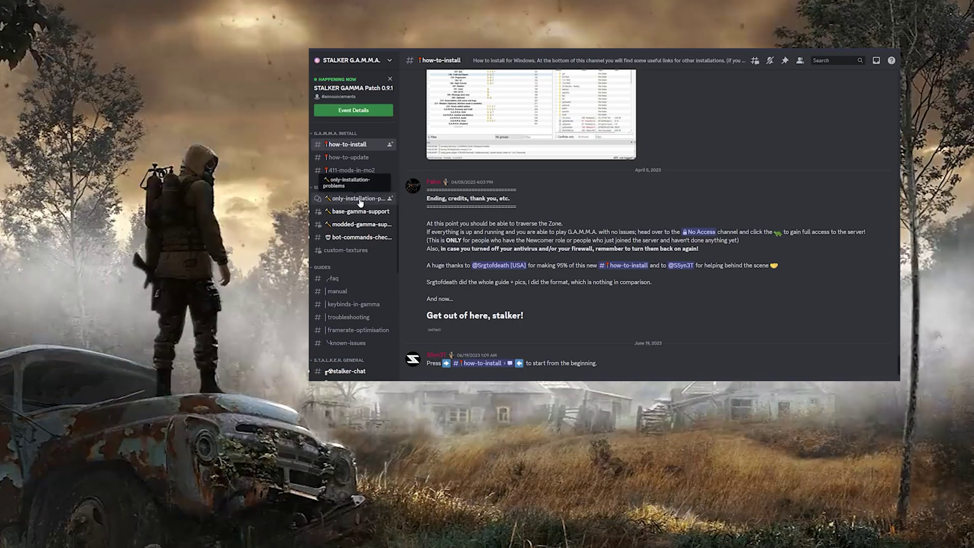
Open the only-installation-problems forum's pinned 'BEFORE YOU OPEN A THREAD, READ' post.
left_click(360, 200)
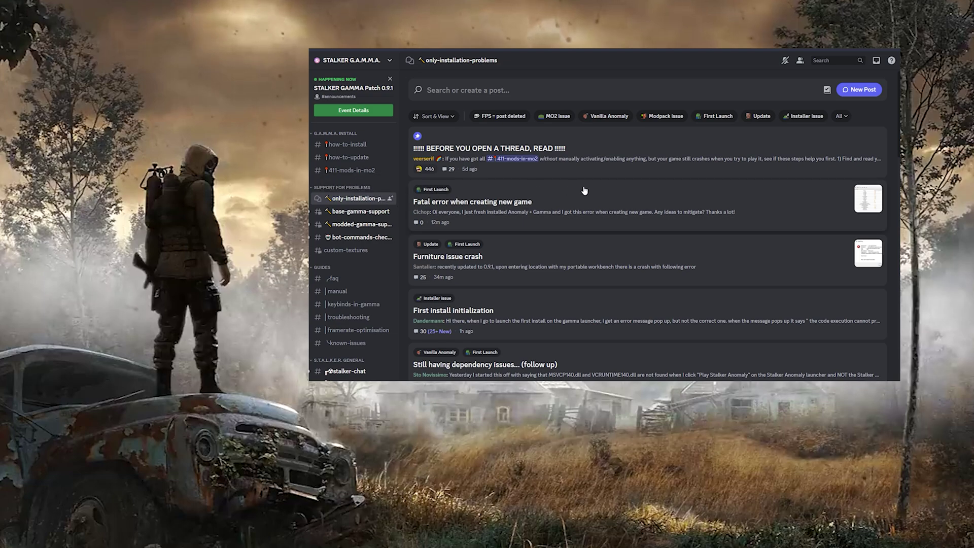
left_click(594, 169)
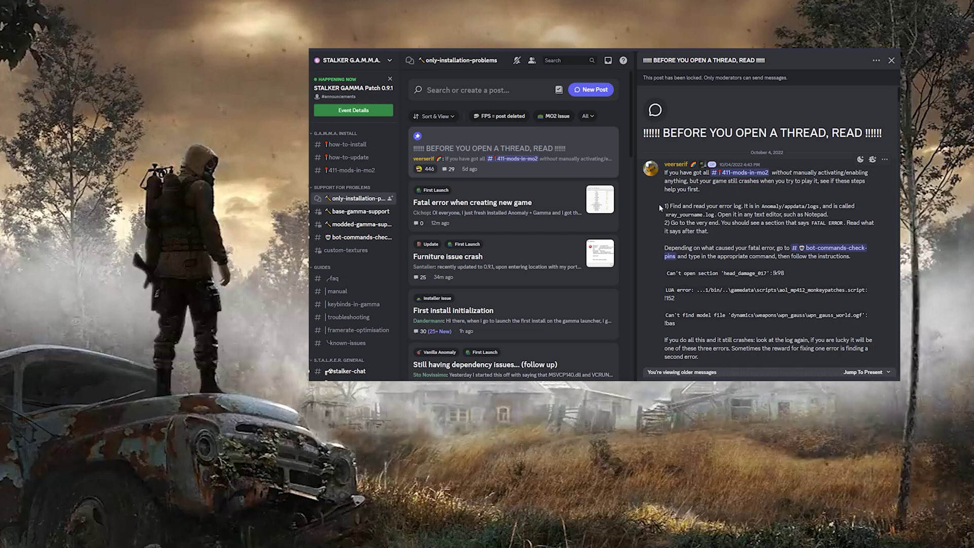
scroll(657, 204, "down", 2)
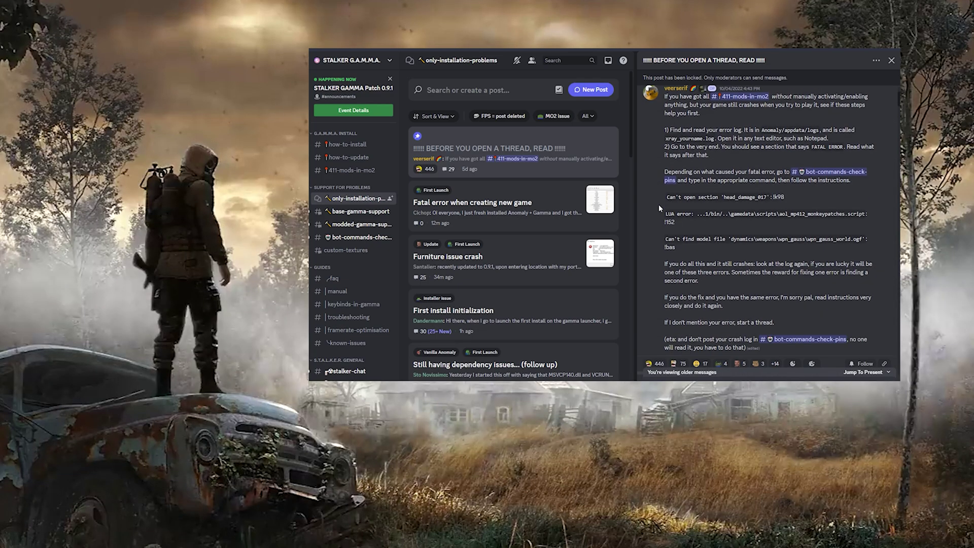
scroll(657, 204, "down", 2)
scroll(658, 204, "down", 1)
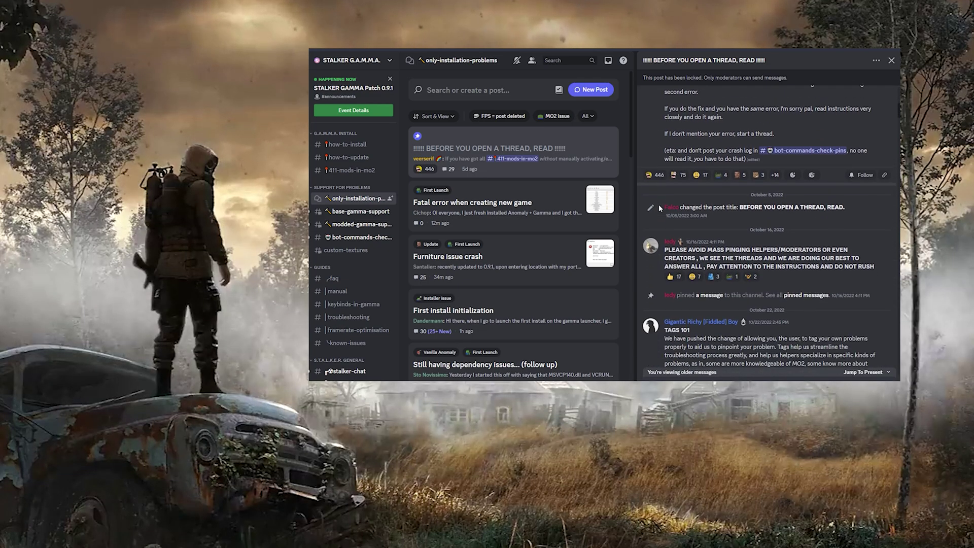
scroll(658, 204, "down", 1)
scroll(658, 211, "down", 1)
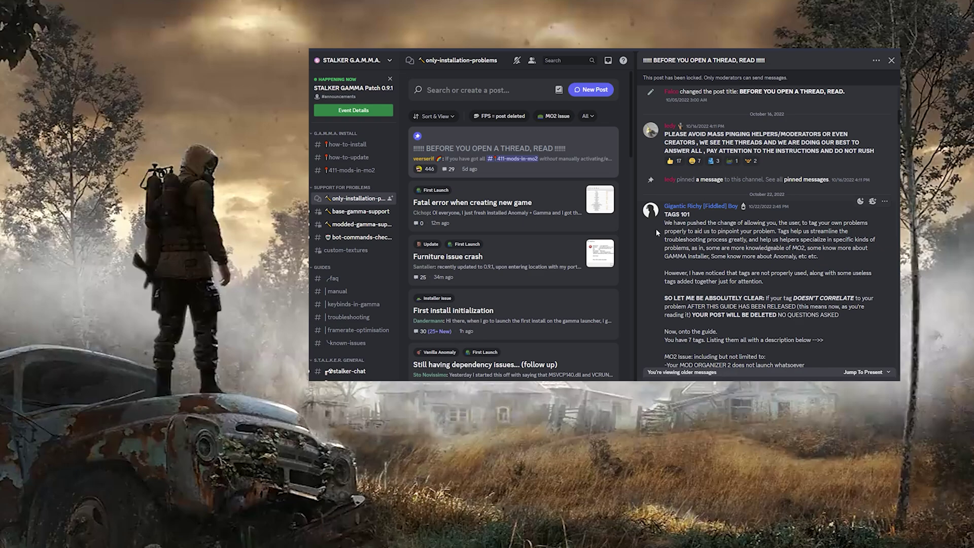
scroll(656, 233, "down", 1)
scroll(656, 231, "down", 1)
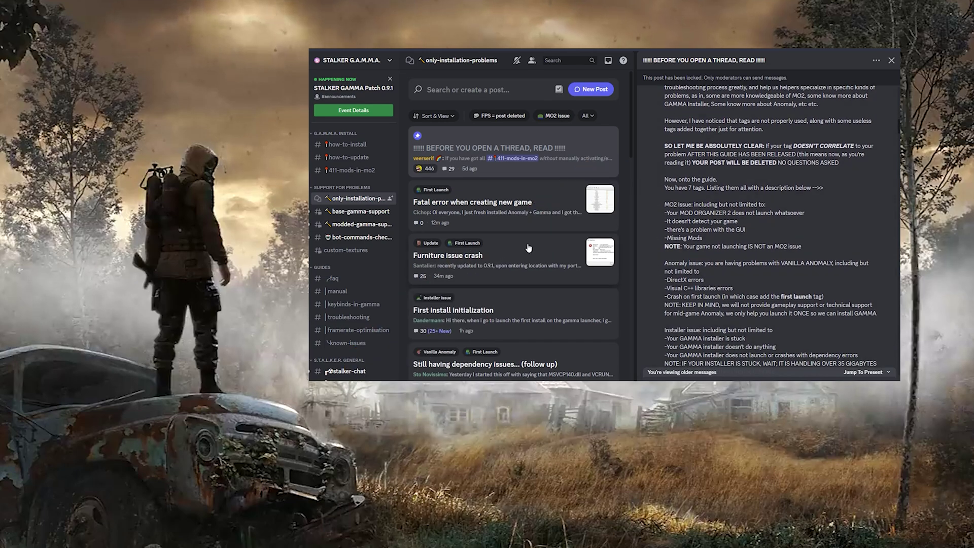
scroll(528, 247, "down", 1)
scroll(528, 248, "down", 1)
scroll(528, 243, "down", 1)
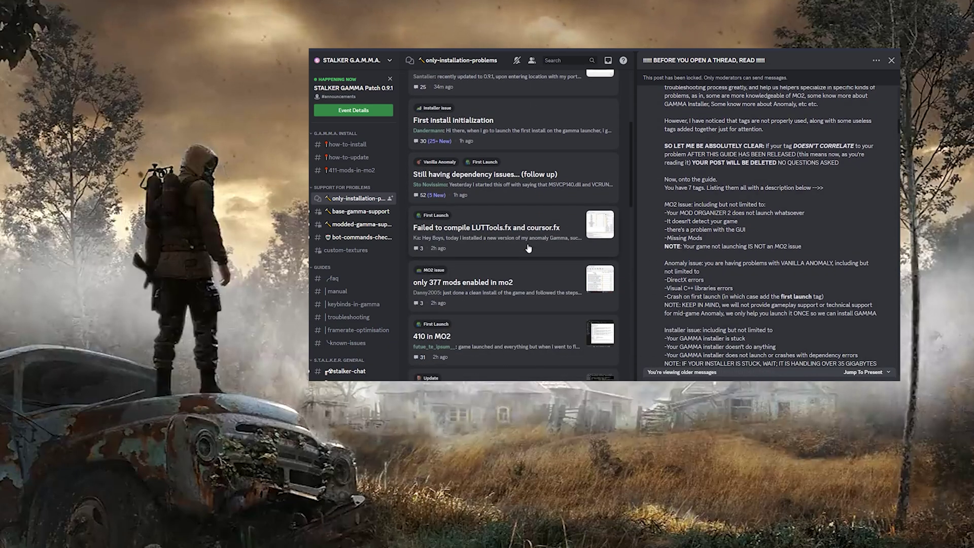